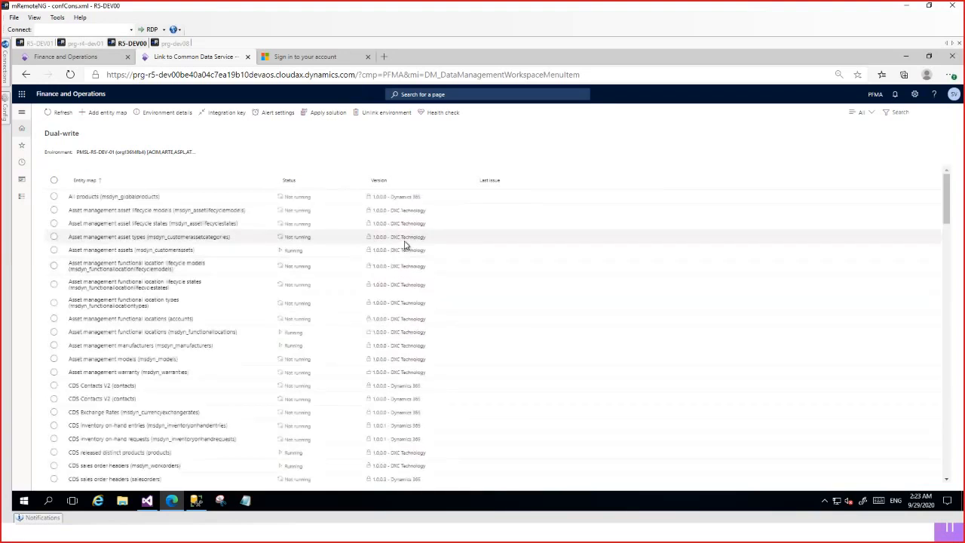
Widen the Entity map column and filter the dual-write entity maps to Not running.
left_click_drag(315, 179, 320, 179)
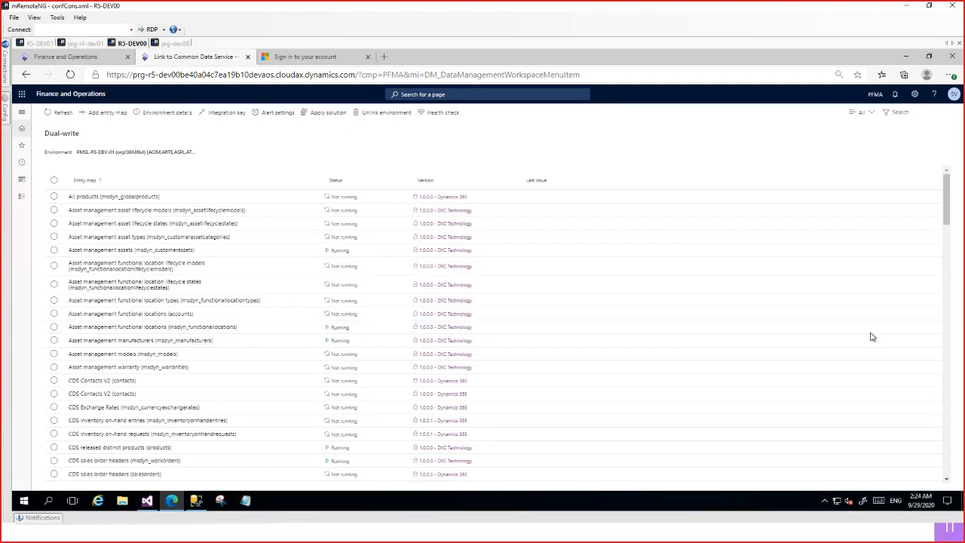
left_click(871, 111)
left_click(890, 212)
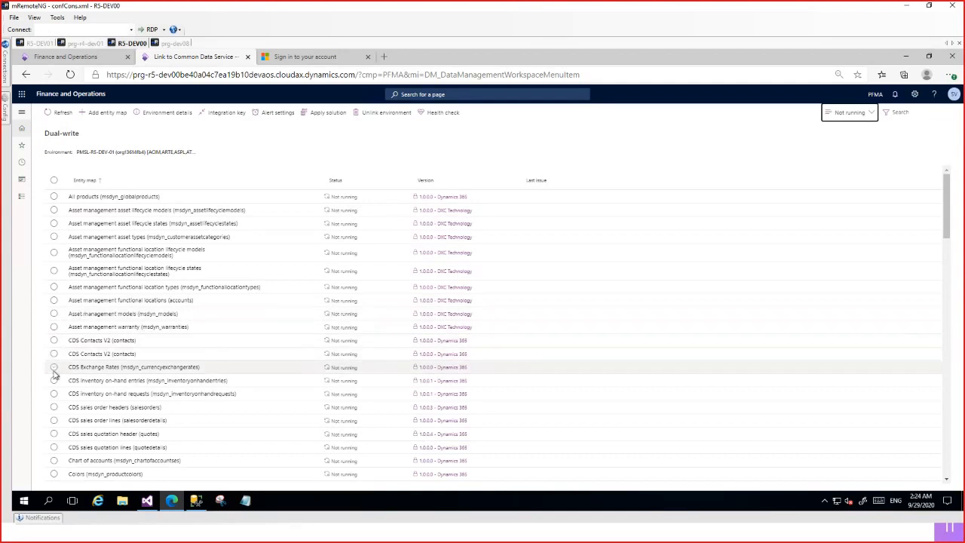
Open the Colors (msdyn_productcolors) entity map and highlight its Common Data Service and Product Color target names.
scroll(54, 411, "down", 2)
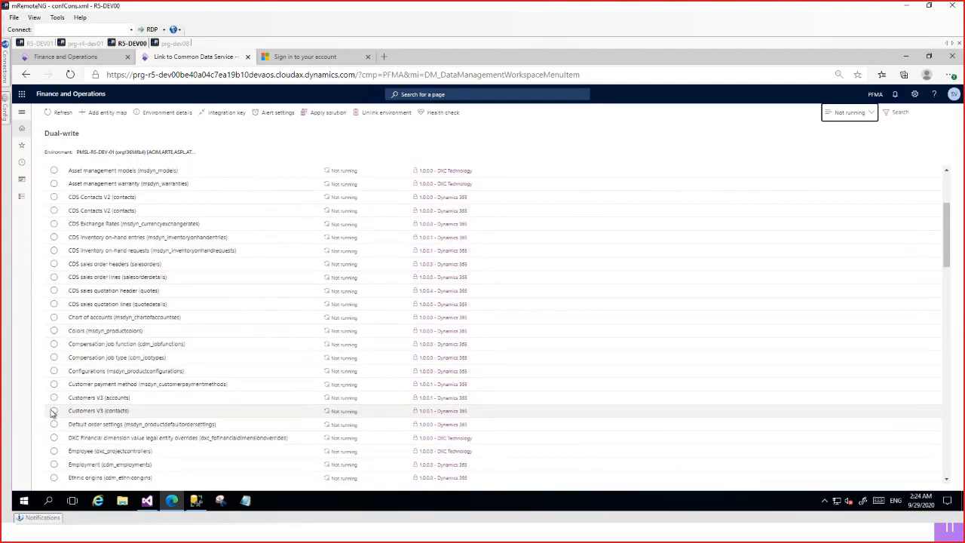
left_click(55, 334)
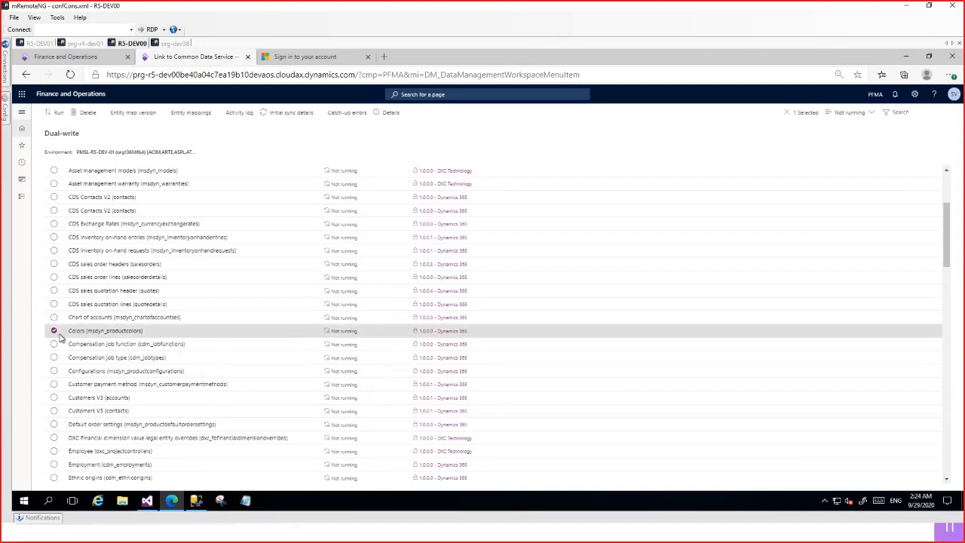
left_click(85, 334)
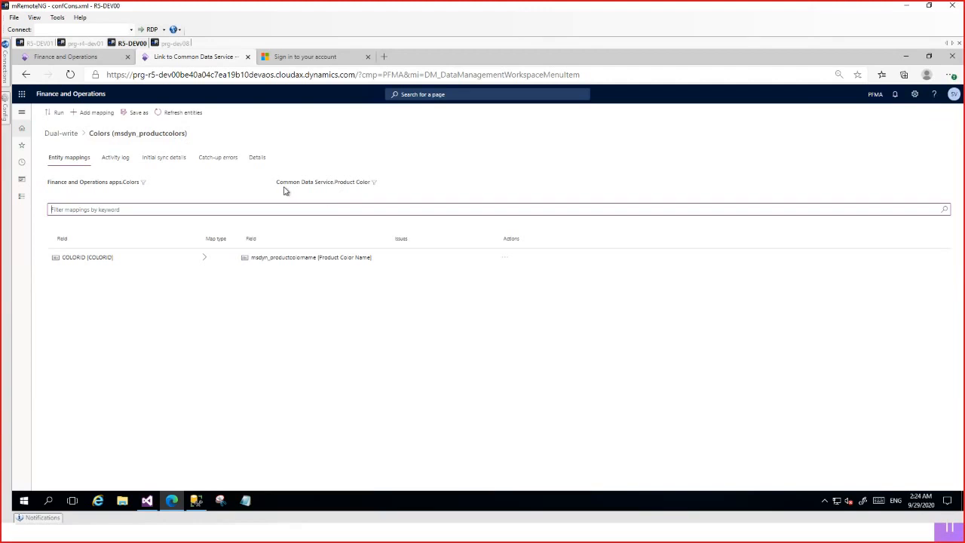
key("ctrl+plus")
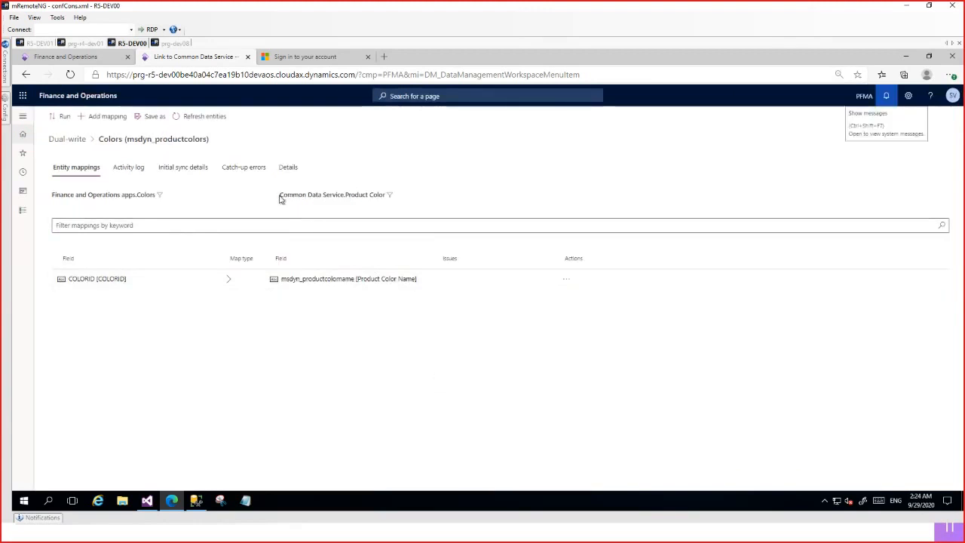
left_click_drag(279, 195, 345, 196)
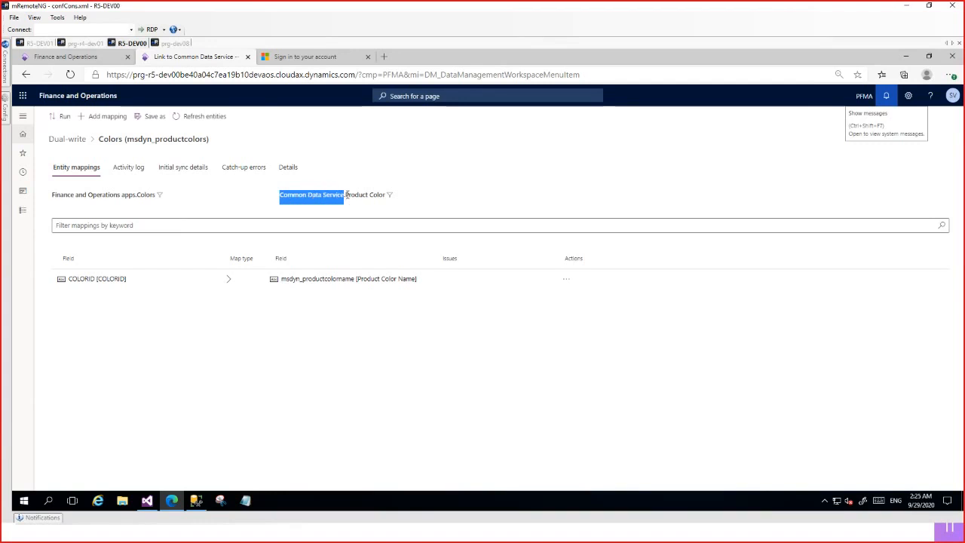
left_click_drag(346, 195, 386, 198)
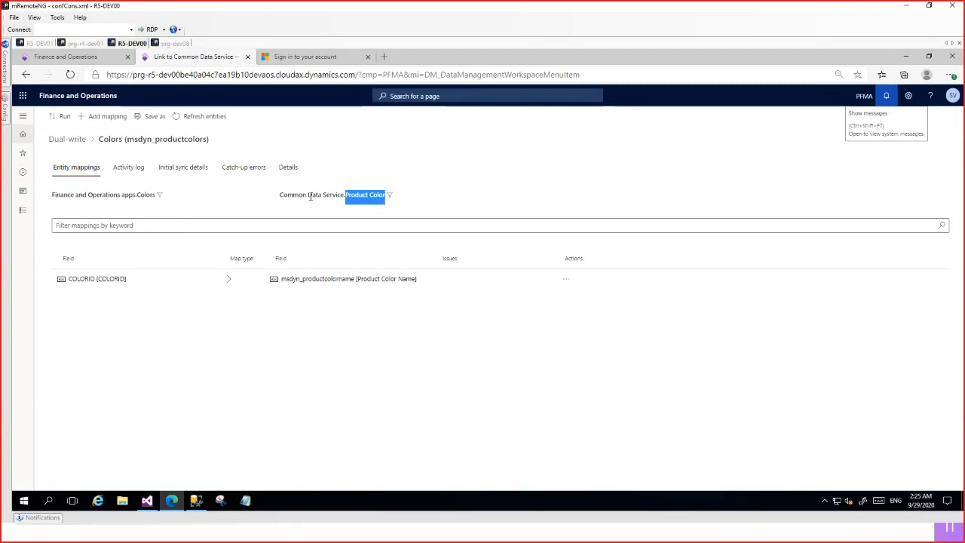
left_click(338, 367)
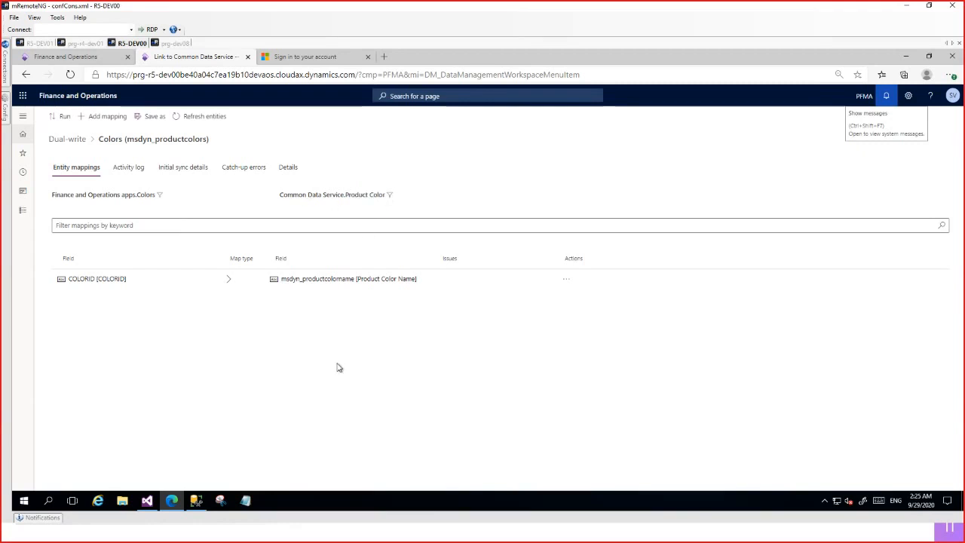
Try the Colors map's run options, enabling initial sync with Finance and Operations apps as master, and cancel the run.
left_click(64, 118)
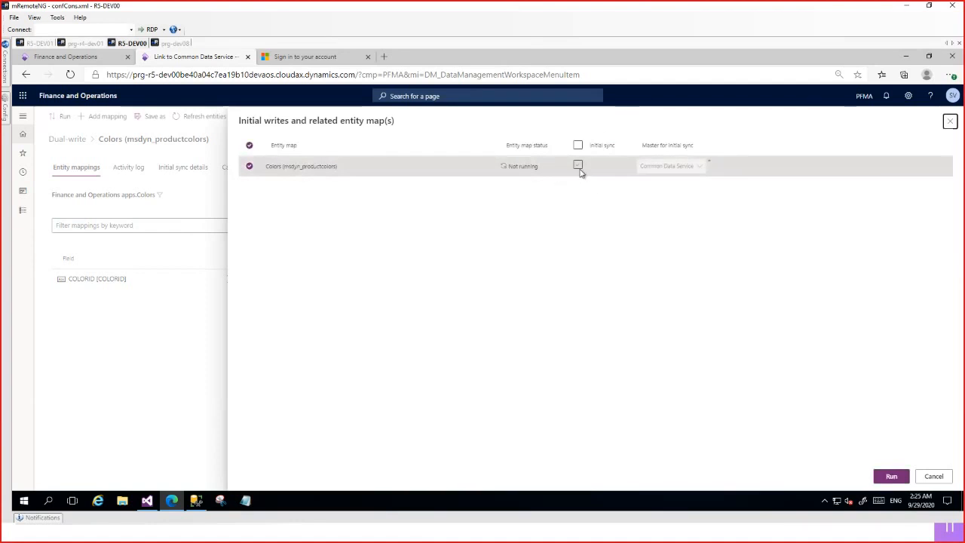
left_click(578, 166)
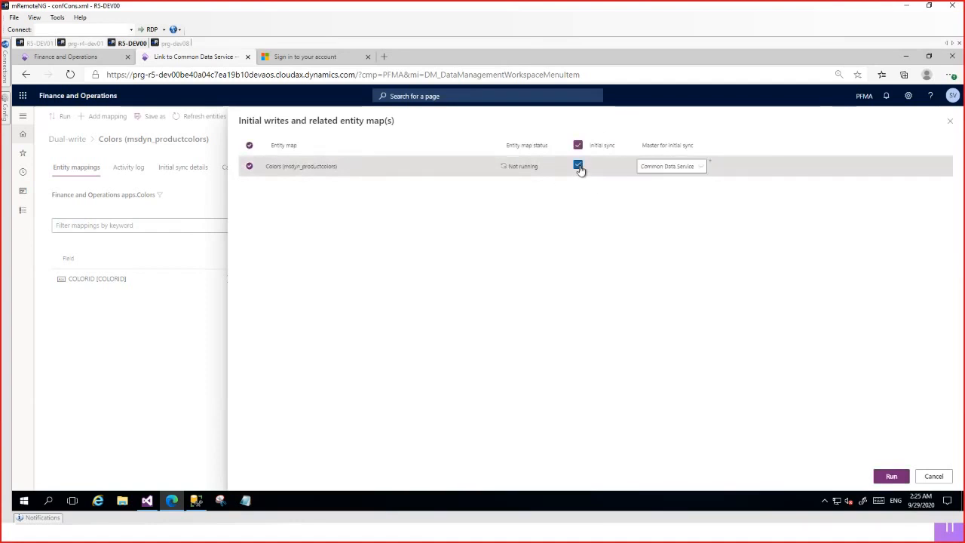
left_click(667, 173)
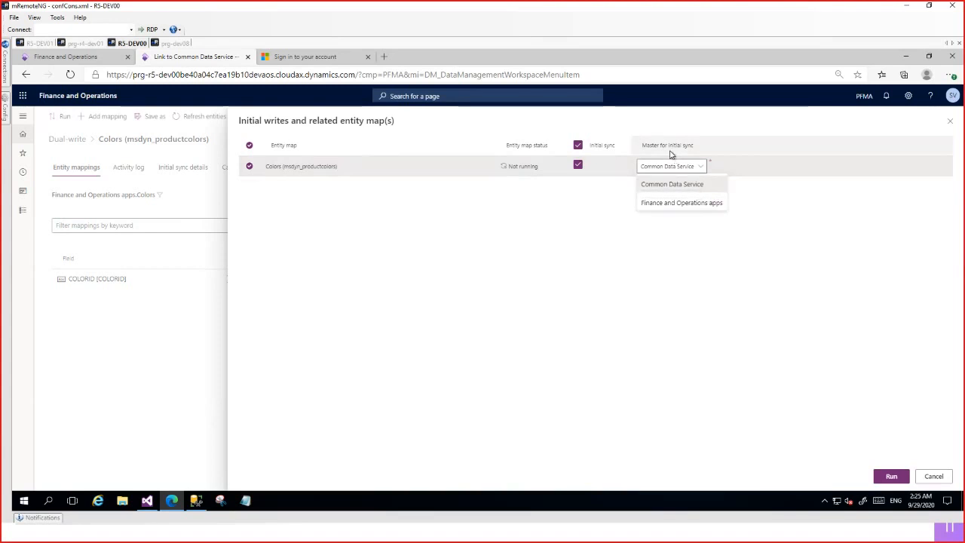
left_click(718, 203)
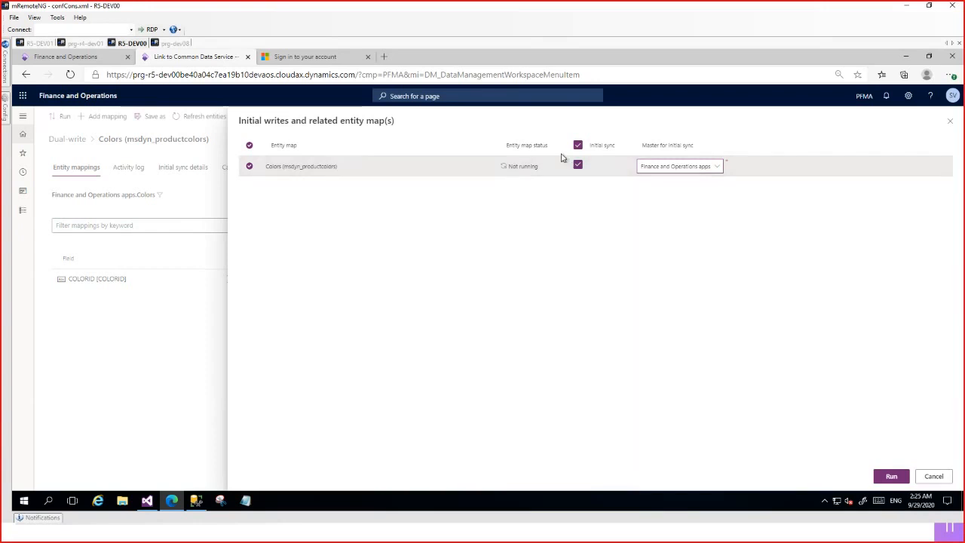
left_click(672, 167)
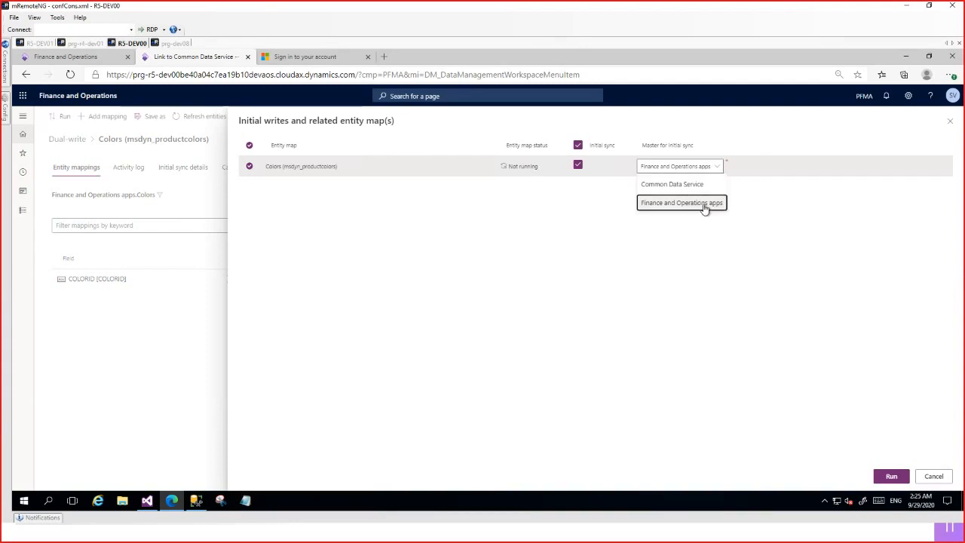
left_click(704, 208)
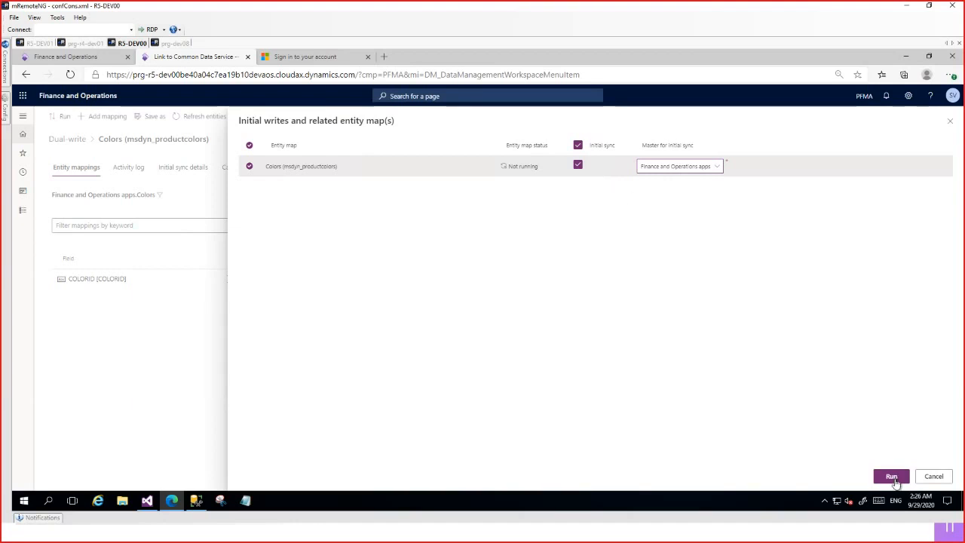
left_click(579, 167)
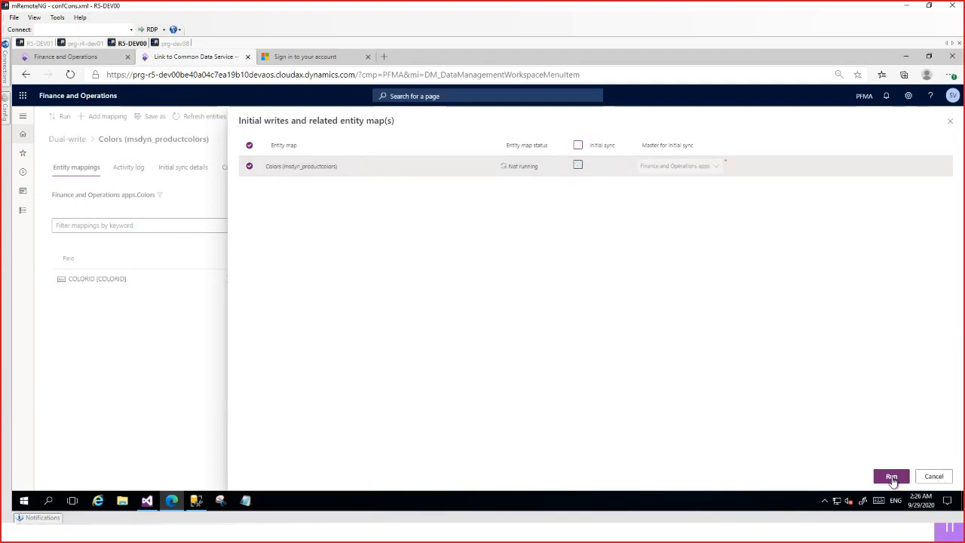
left_click(932, 477)
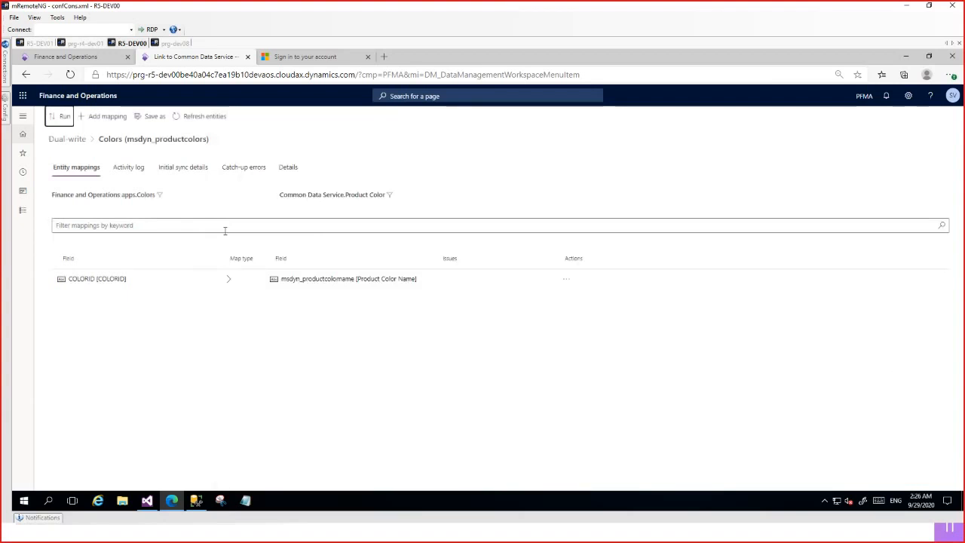
Return to the Dual-write entity map list and filter it to Running maps.
left_click(67, 139)
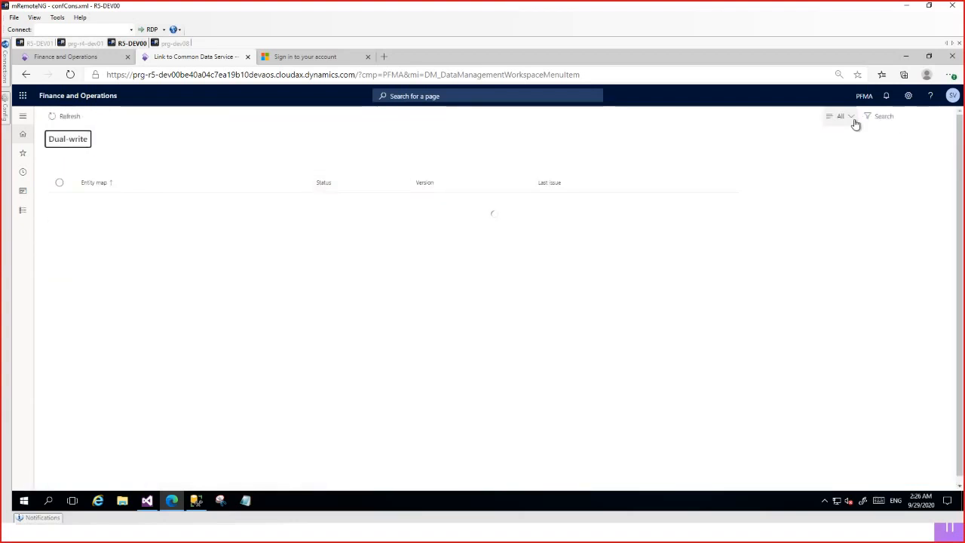
left_click(852, 118)
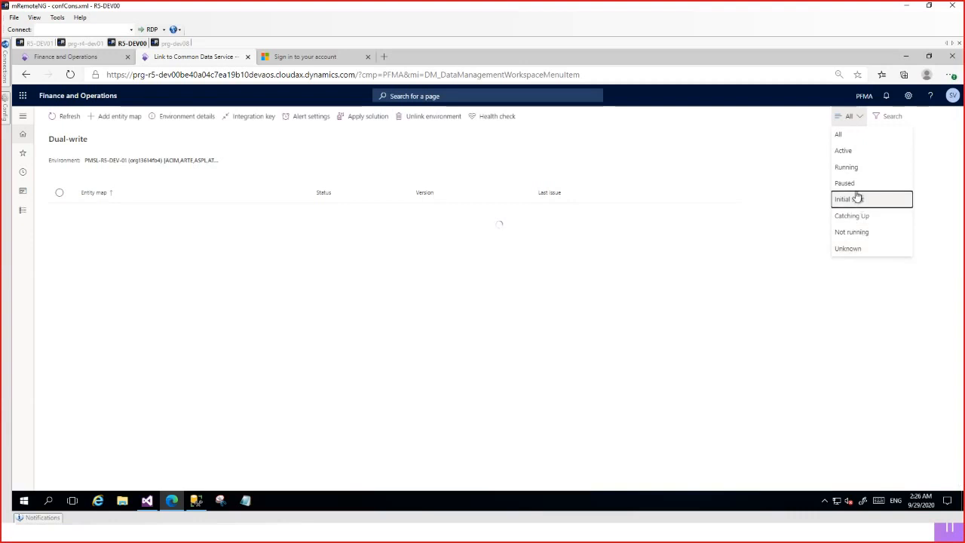
left_click(863, 167)
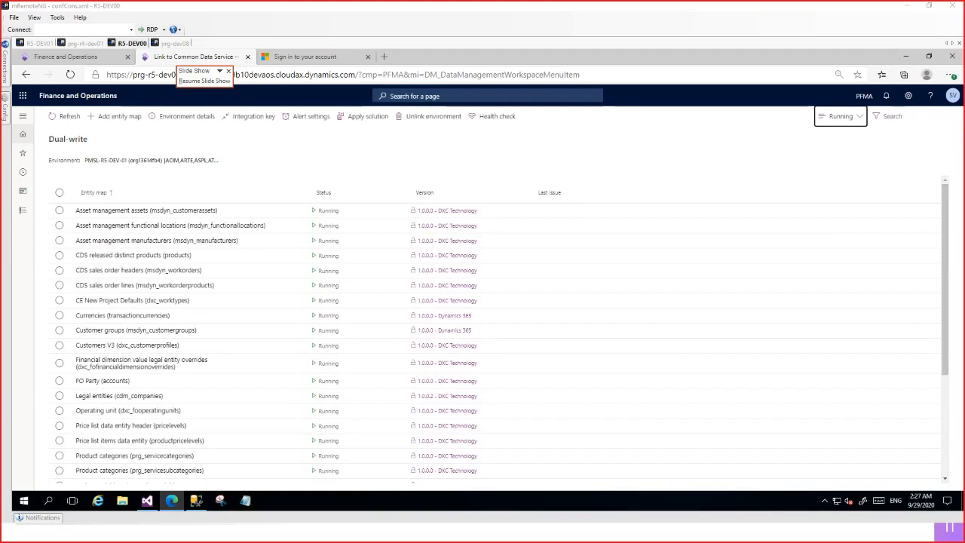
left_click(205, 81)
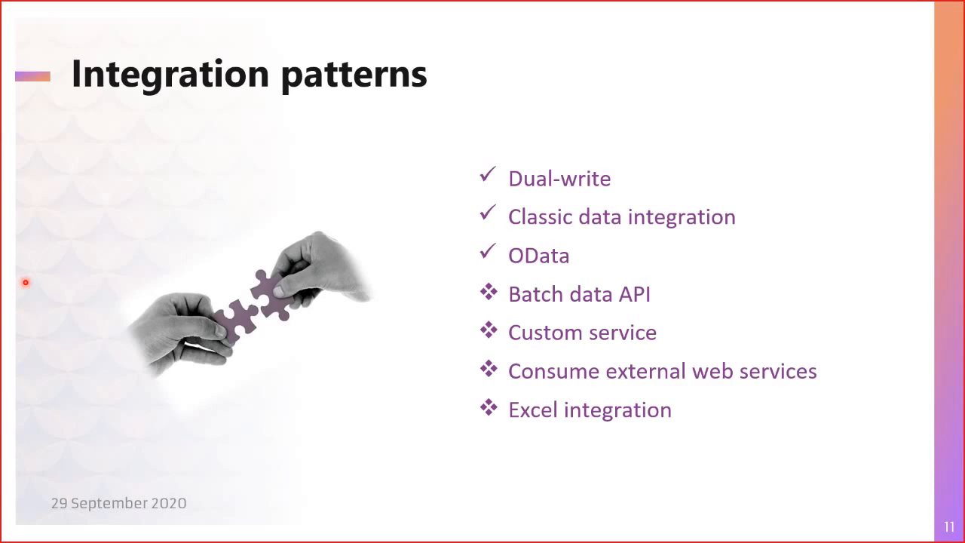
key("alt+Tab")
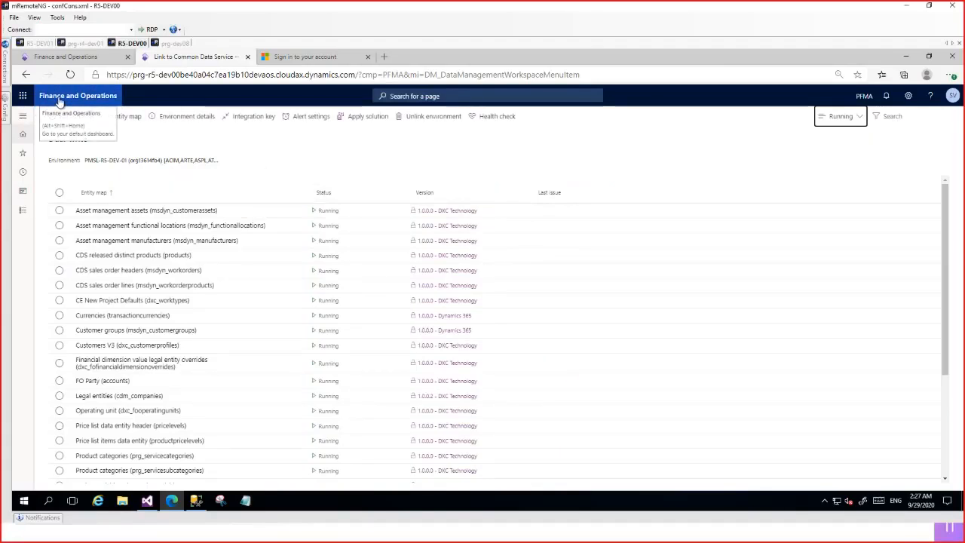
Leave the dual-write list and load the Data management workspace, reloading the page if it stays blank.
left_click(22, 116)
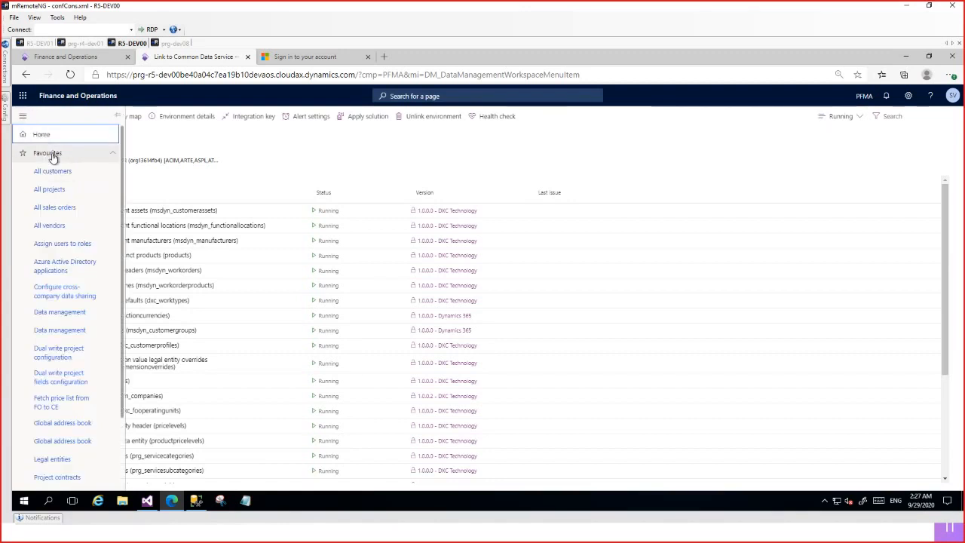
left_click(54, 155)
left_click(56, 174)
left_click(68, 191)
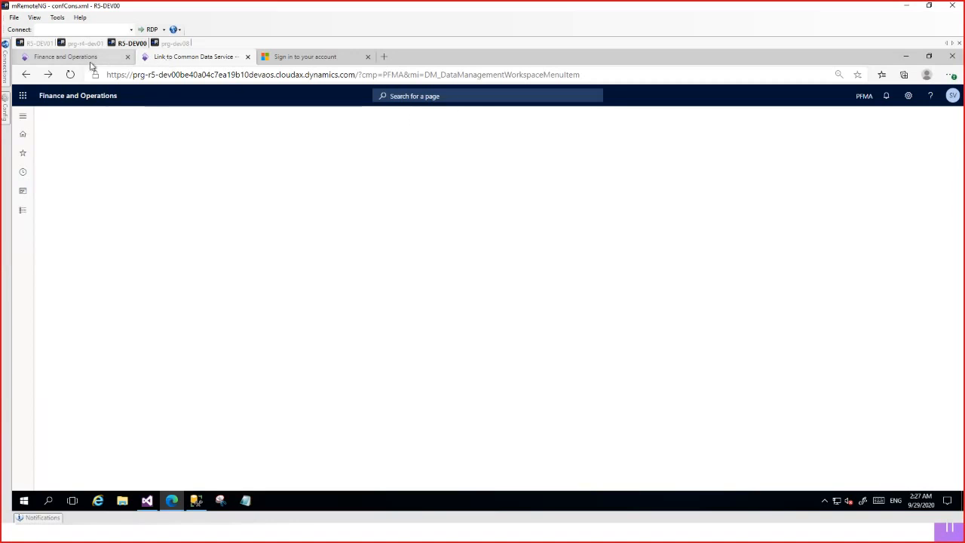
left_click(97, 97)
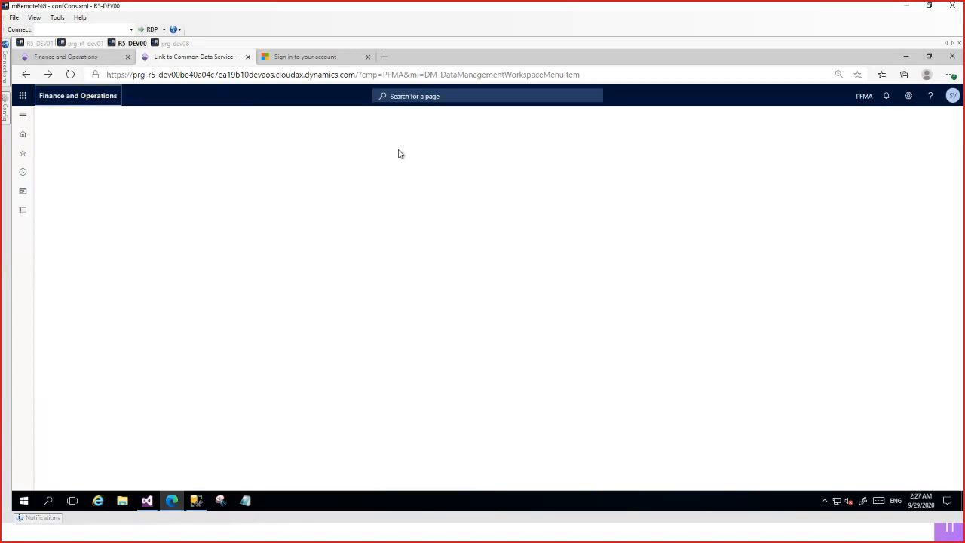
left_click(70, 76)
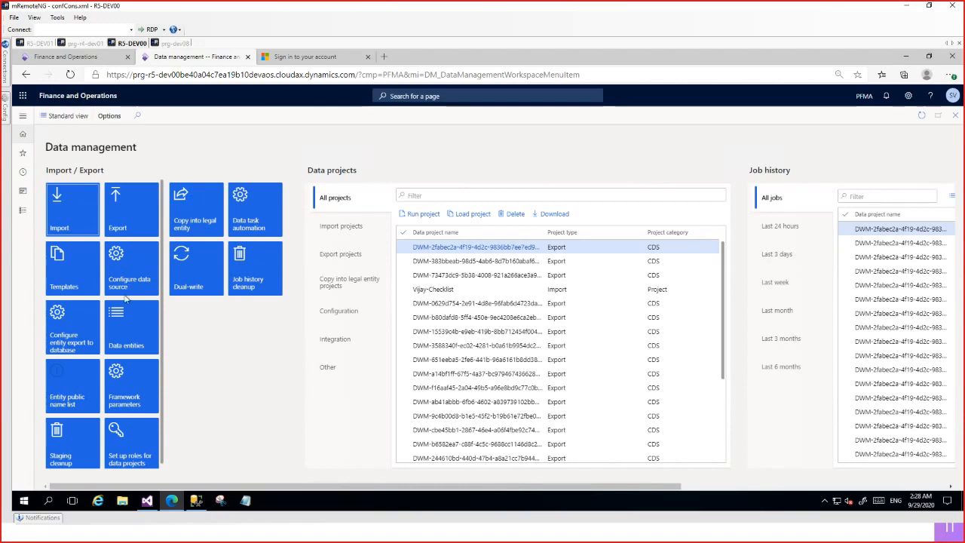
Open the data entities list, examine the target entities with their staging tables, and close it.
left_click(138, 351)
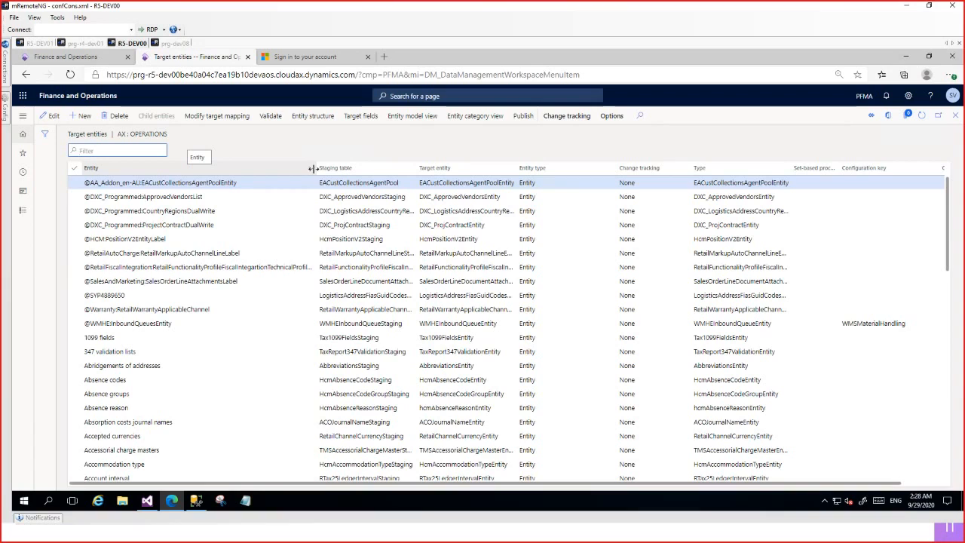
left_click(164, 170)
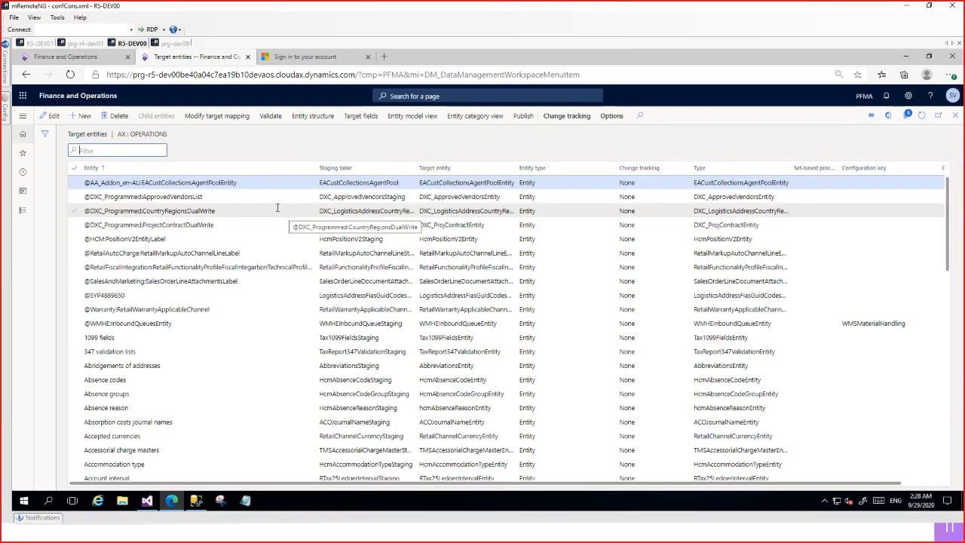
mouse_move(6, 66)
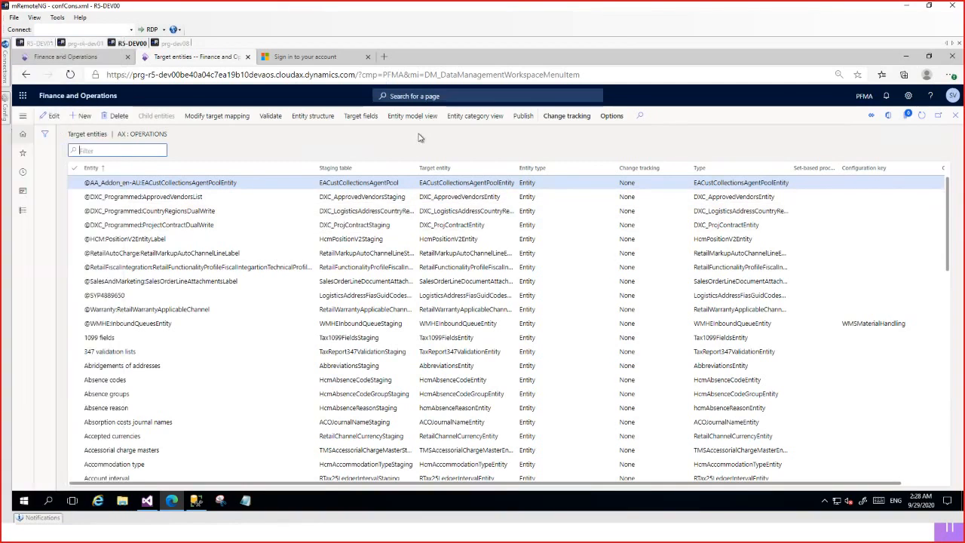
left_click(956, 118)
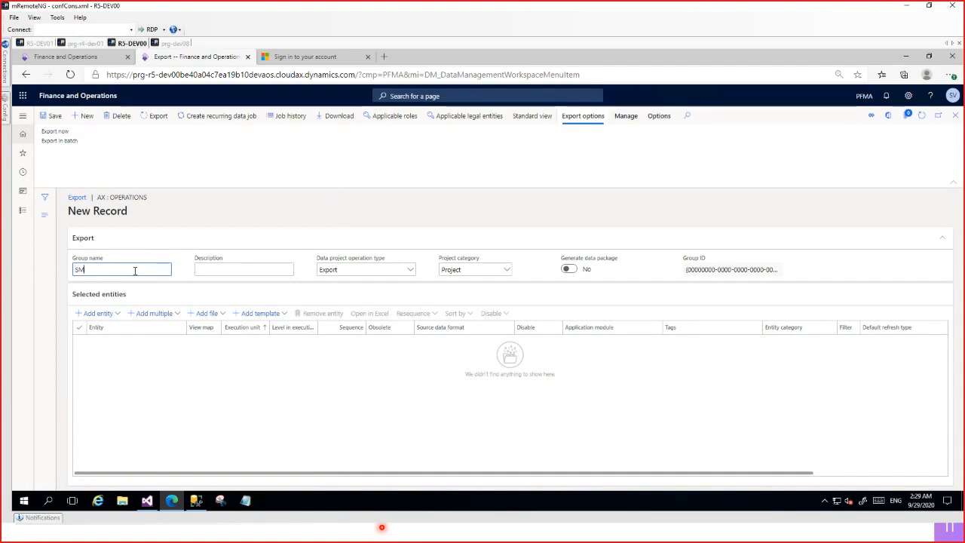
Set the new export project's group name to MS reactor Project.
type("S reactor Project")
Start adding an entity to the export project and select Customer groups as its entity name.
left_click(102, 319)
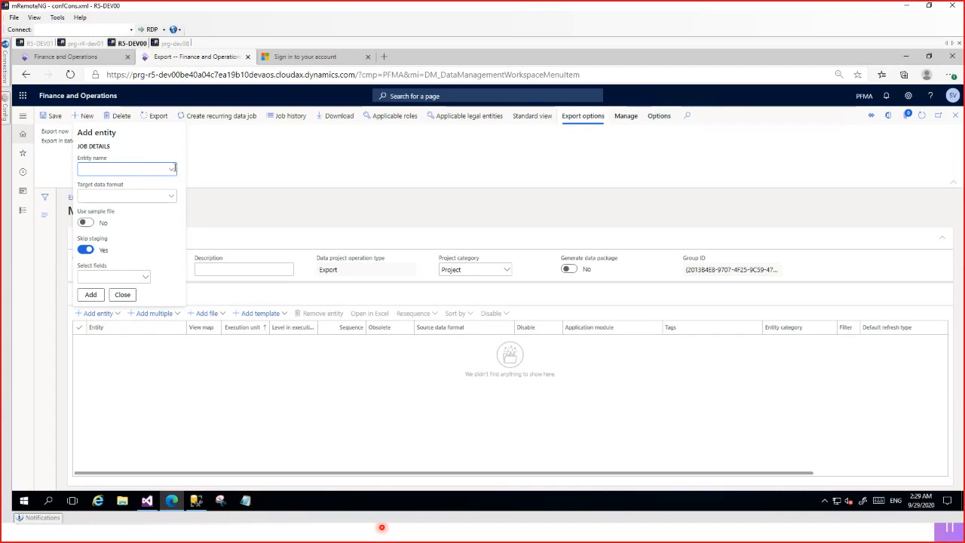
left_click(172, 169)
left_click(145, 172)
type("Customer Gr")
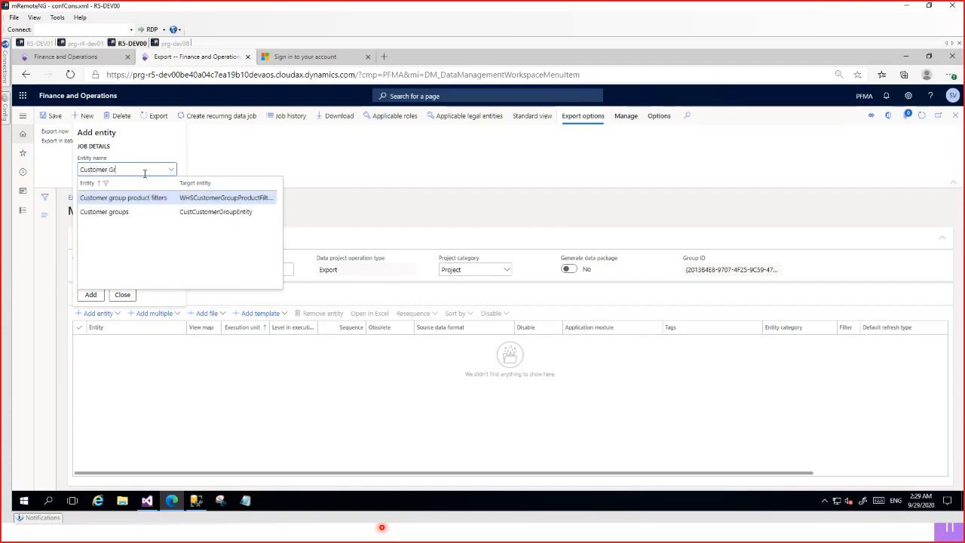
left_click(184, 212)
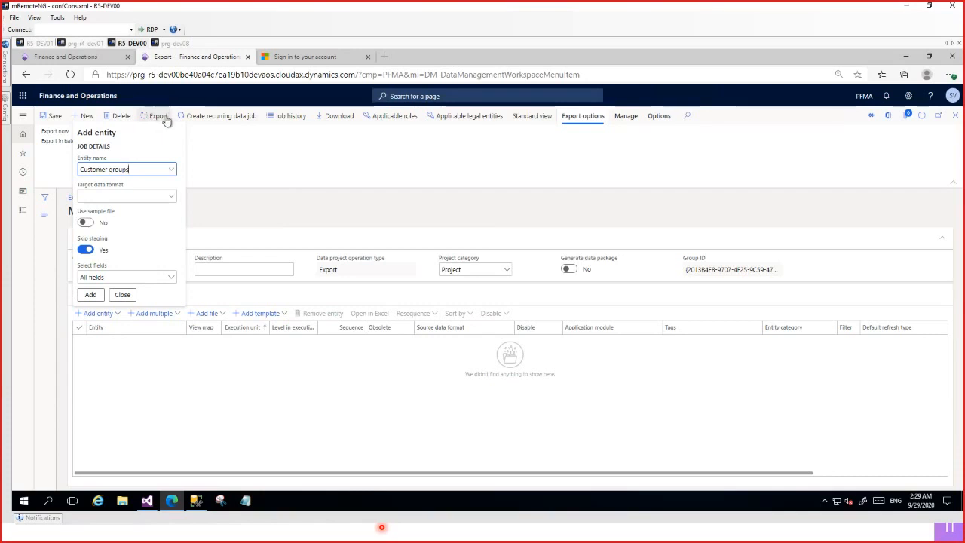
Set the target data format to EXCEL, add the Customer groups entity to the export project, and close the entry form.
left_click(171, 198)
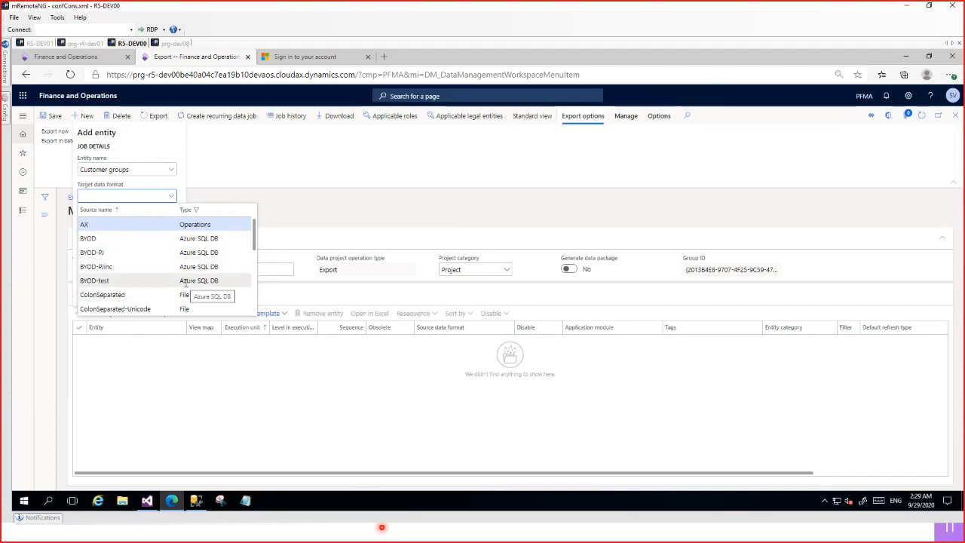
scroll(185, 283, "down", 2)
scroll(180, 274, "down", 2)
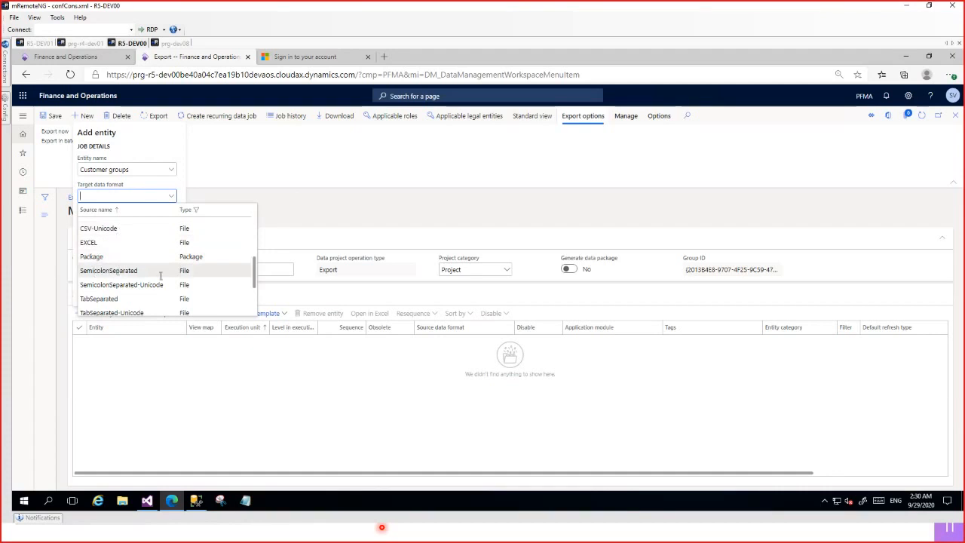
scroll(164, 276, "down", 3)
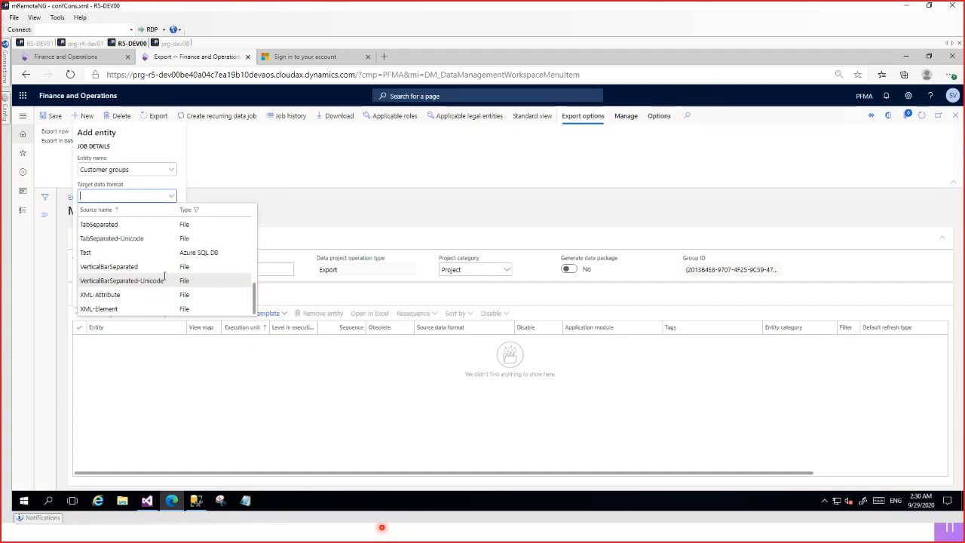
scroll(164, 276, "up", 5)
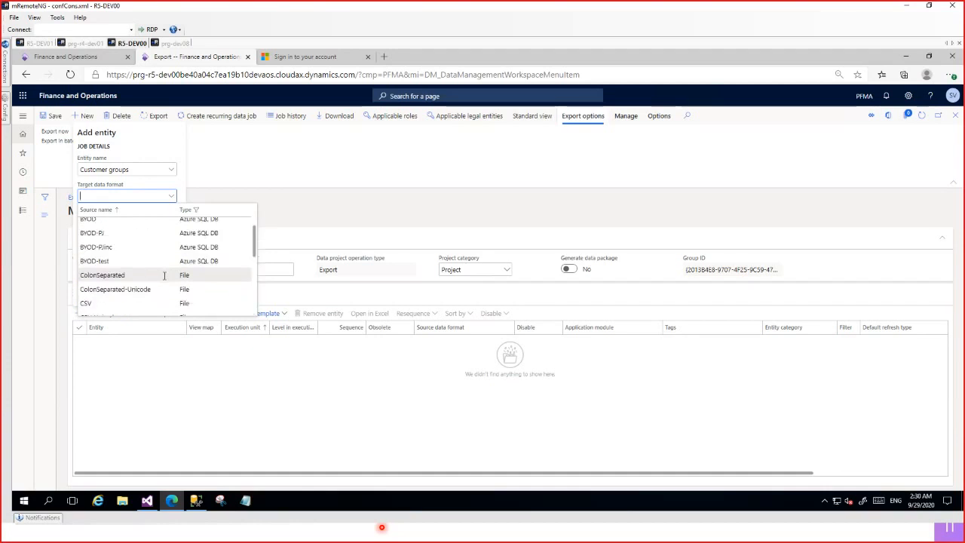
scroll(164, 276, "up", 2)
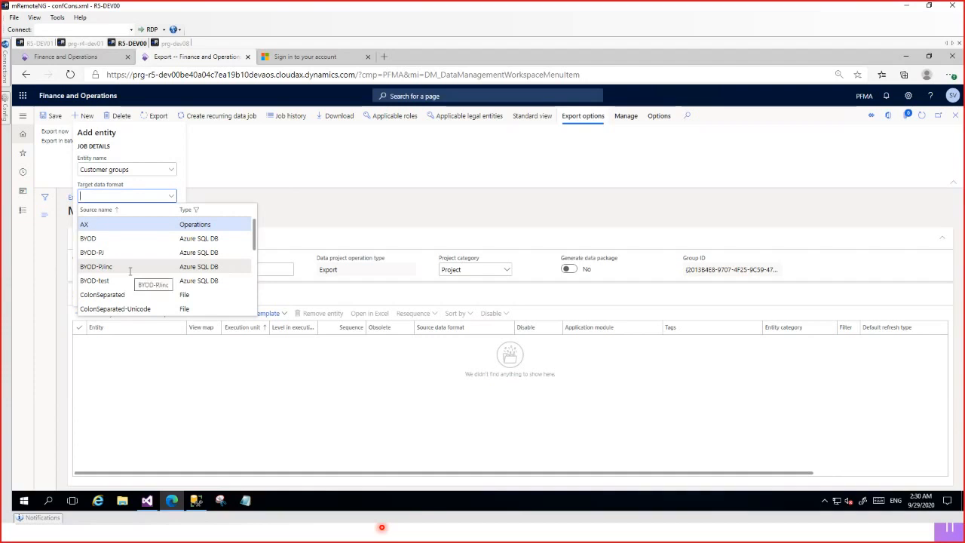
type("Excel")
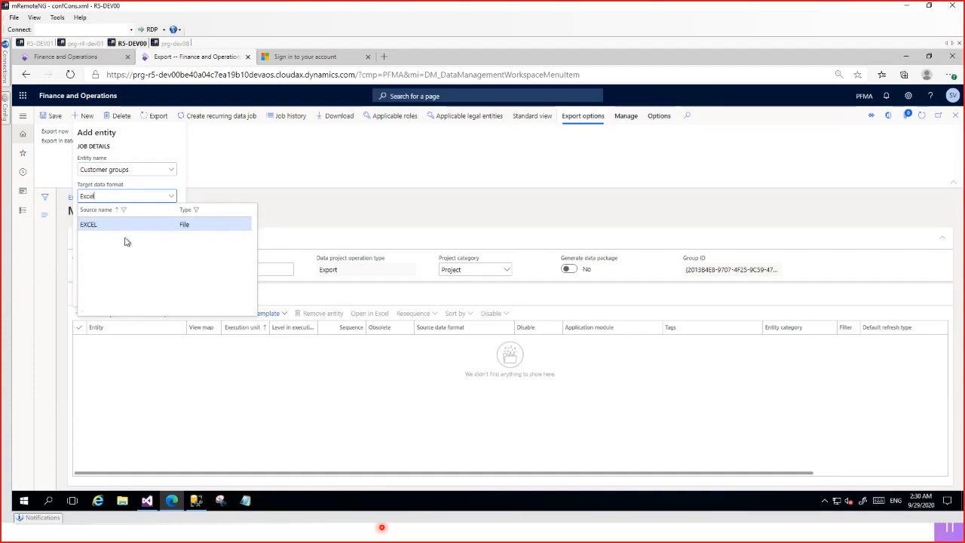
left_click(129, 224)
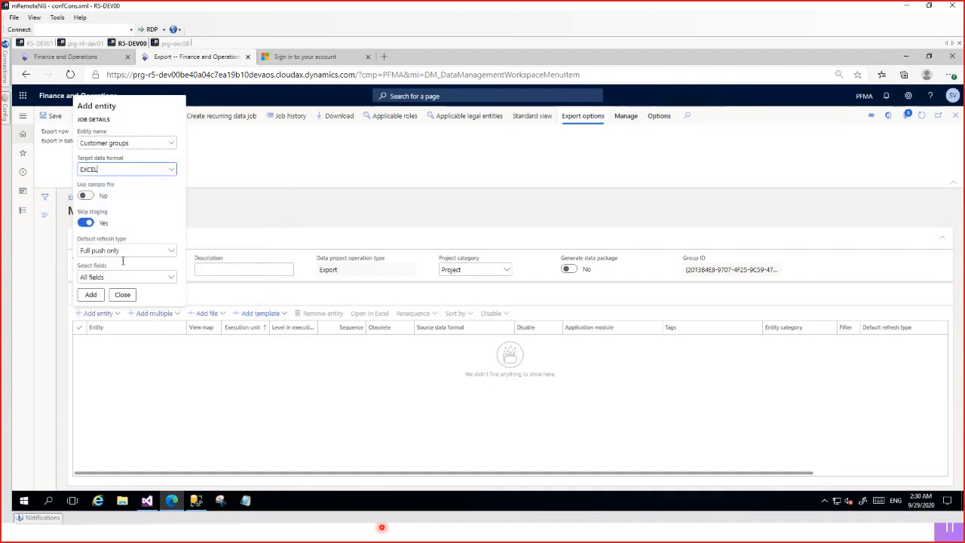
left_click(91, 295)
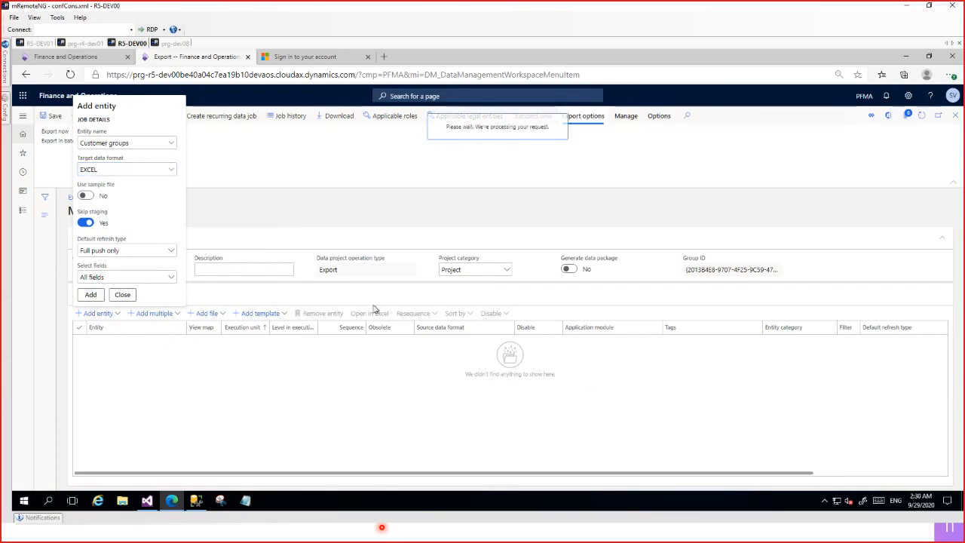
left_click(123, 299)
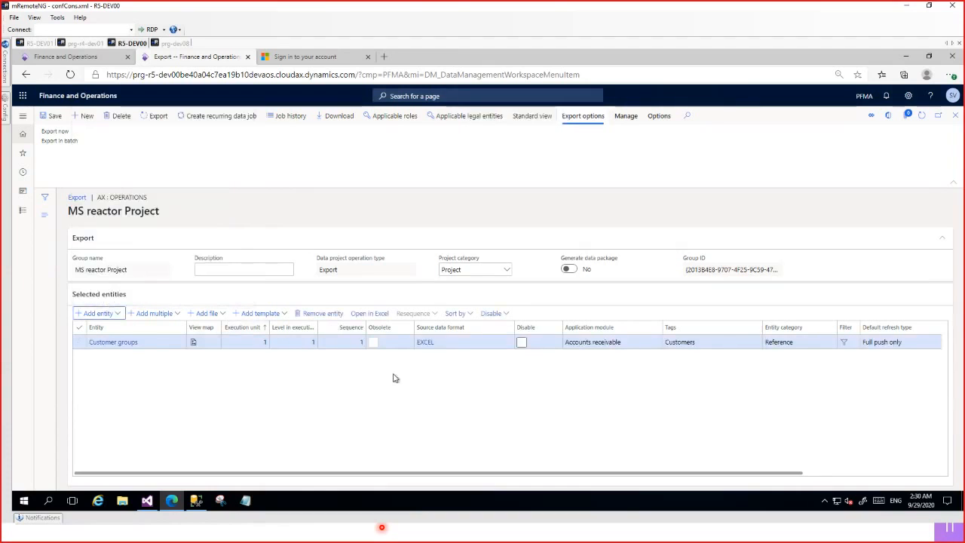
Filter the Customer groups entity's export to customer group GENERAL and apply the query.
left_click_drag(693, 478, 717, 478)
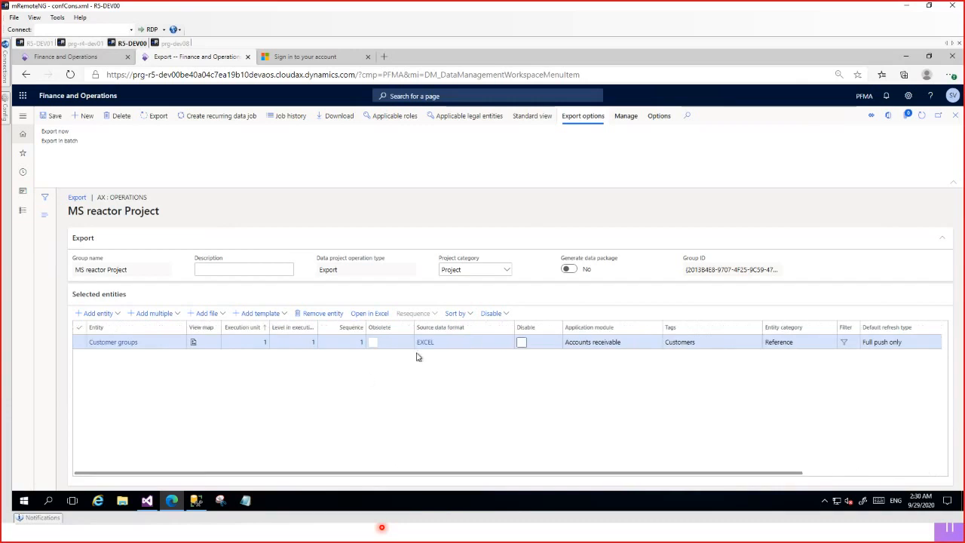
left_click(844, 344)
left_click(845, 344)
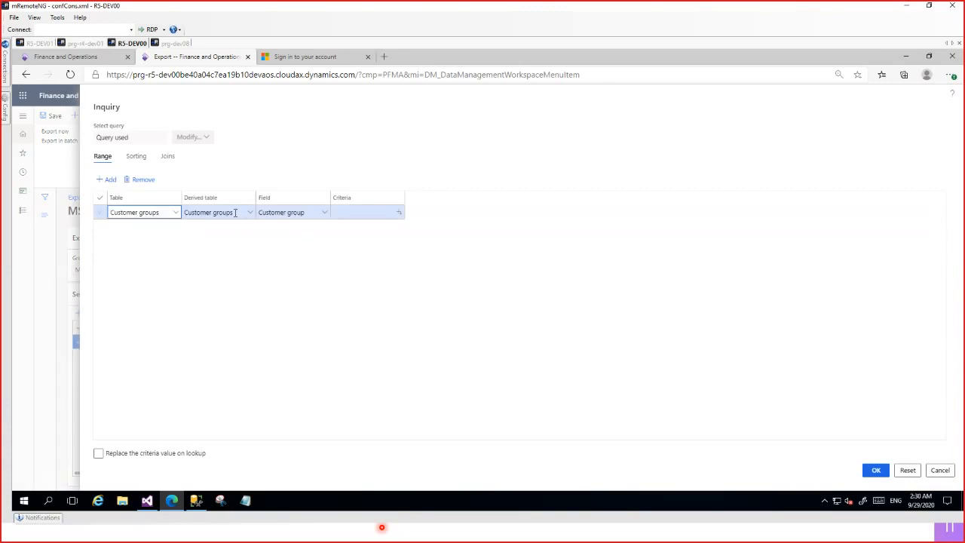
left_click(352, 213)
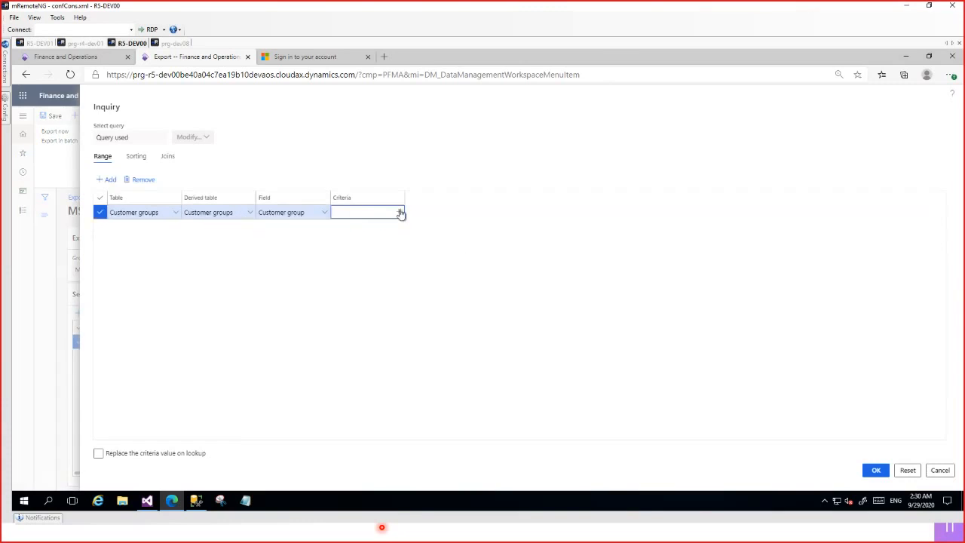
left_click(400, 213)
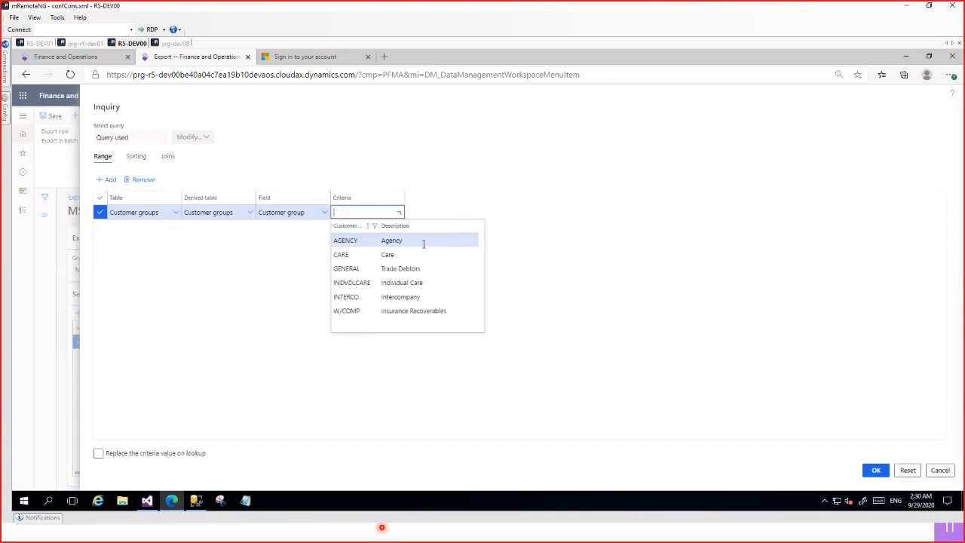
left_click(379, 269)
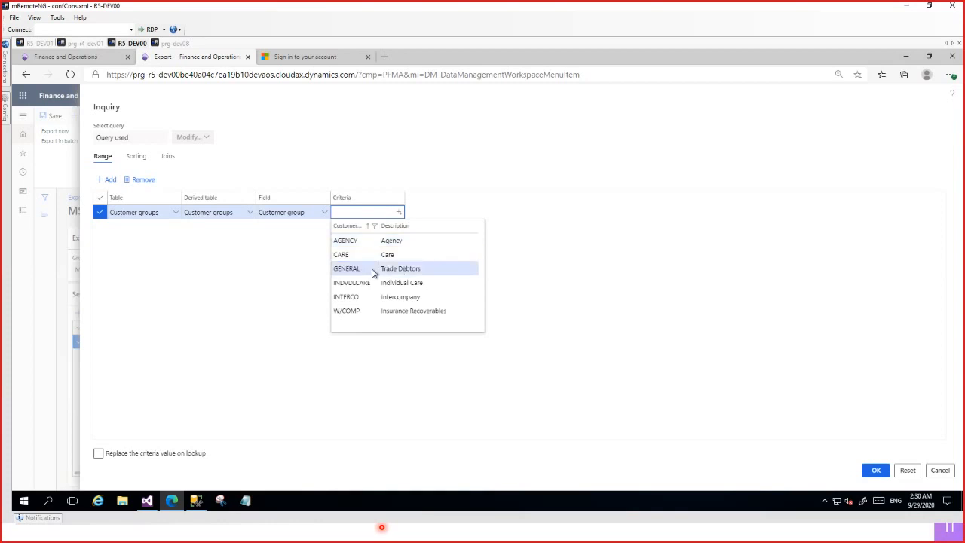
left_click(867, 473)
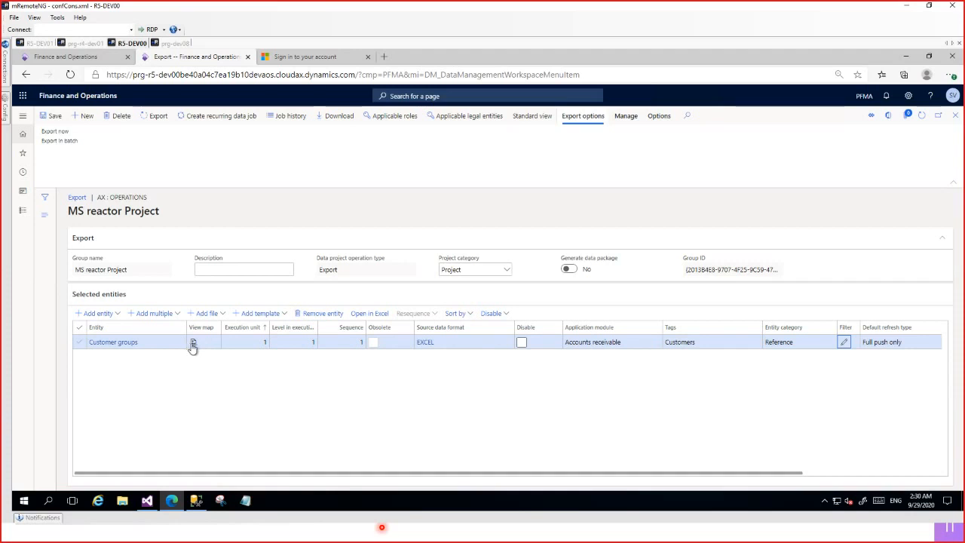
Examine the Customer groups source-to-target field mapping, both its visualization and its details, and return to the project.
left_click(193, 343)
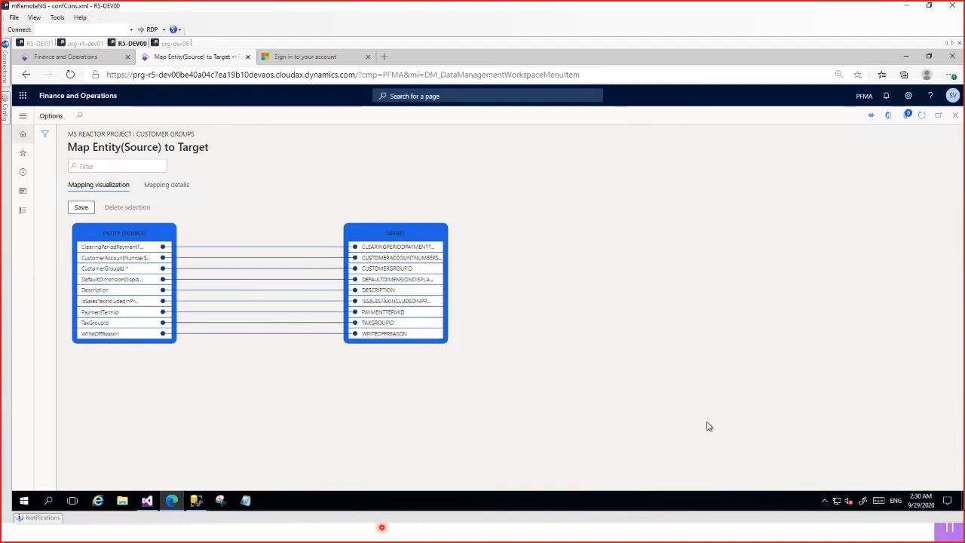
left_click(175, 188)
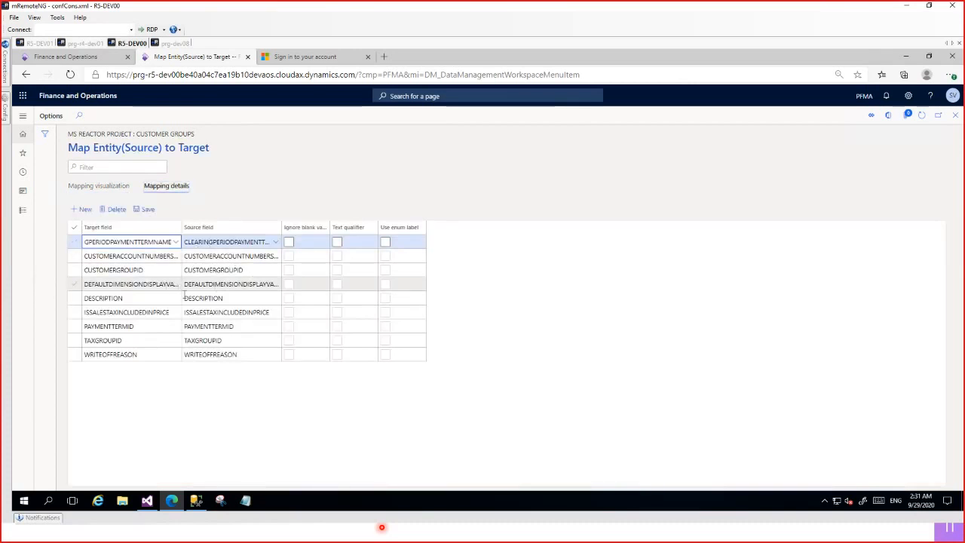
left_click(956, 117)
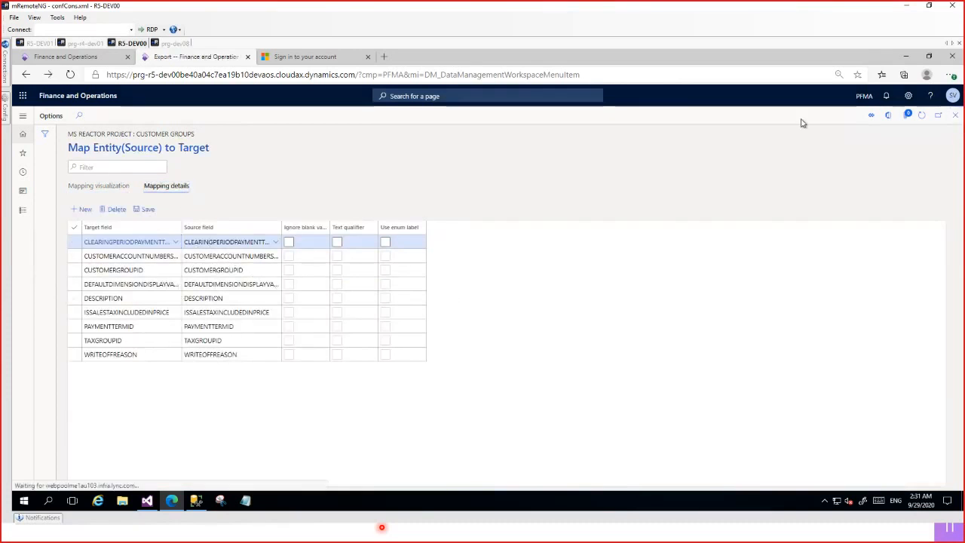
Examine the batch export's background-run and recurrence settings, and cancel without scheduling anything.
left_click(156, 117)
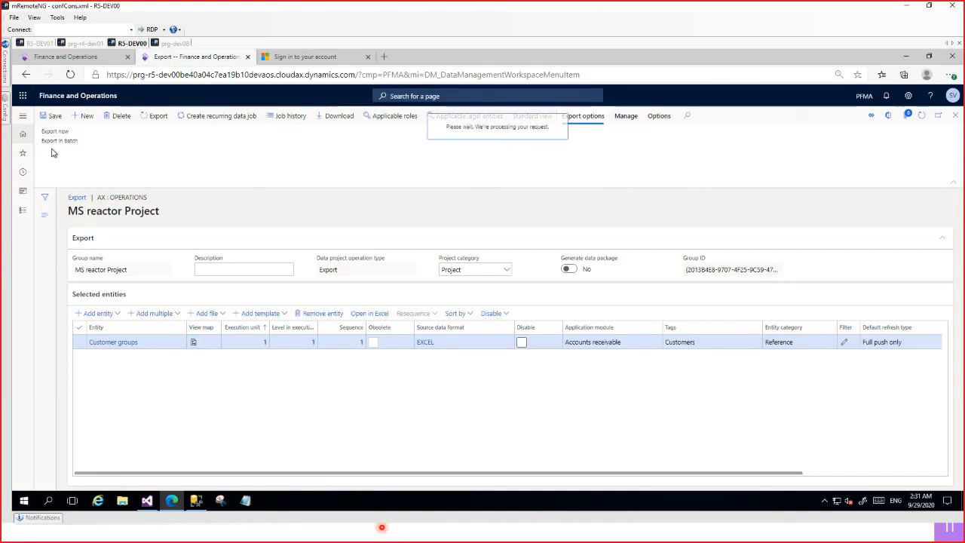
left_click(53, 147)
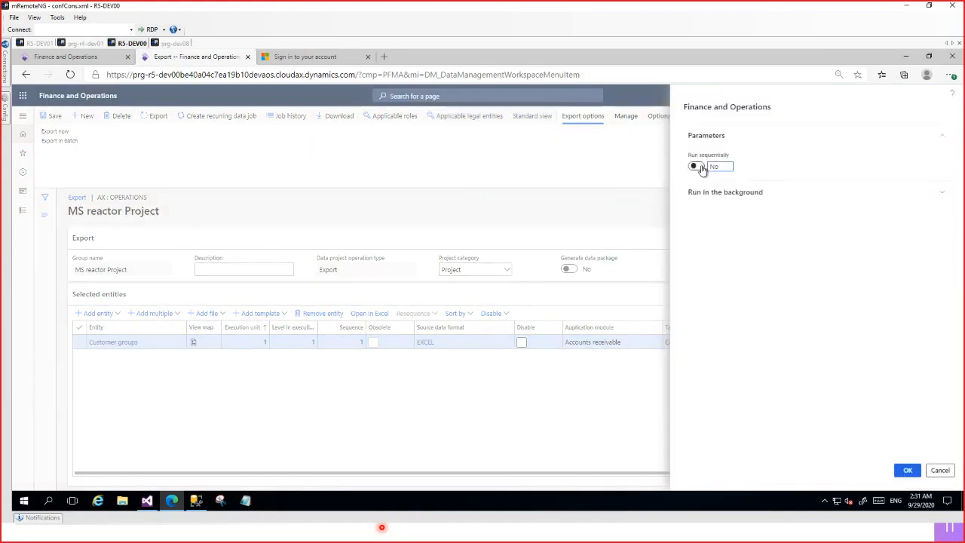
left_click(746, 192)
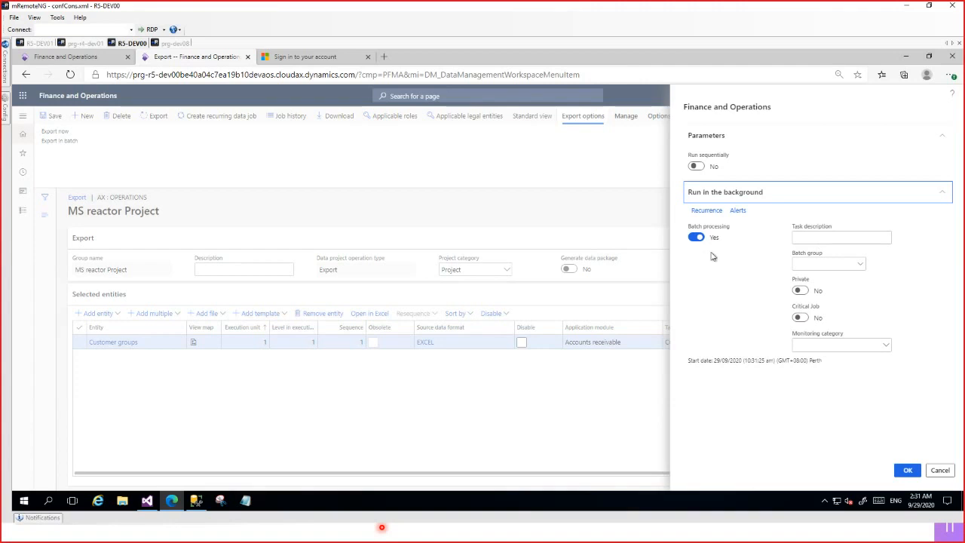
left_click(707, 210)
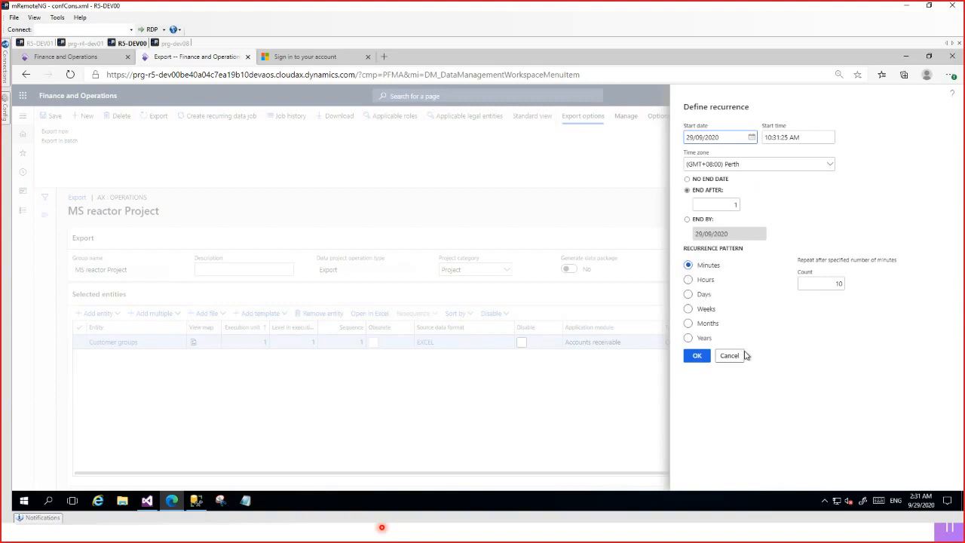
left_click(827, 283)
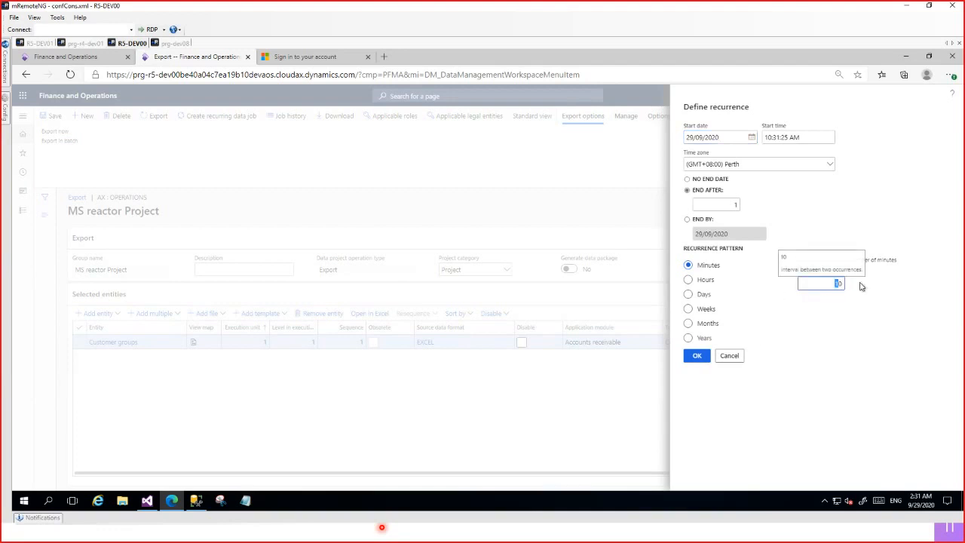
left_click(729, 357)
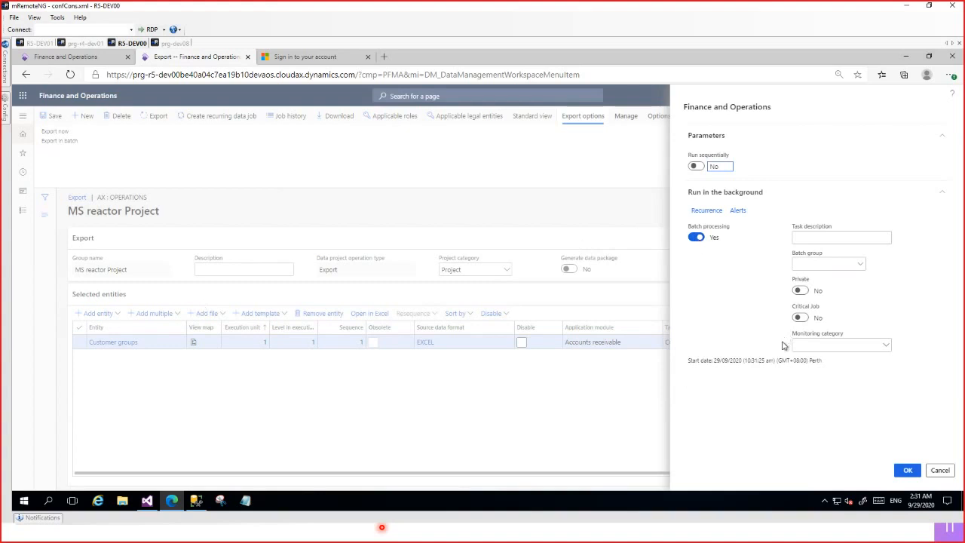
left_click(939, 470)
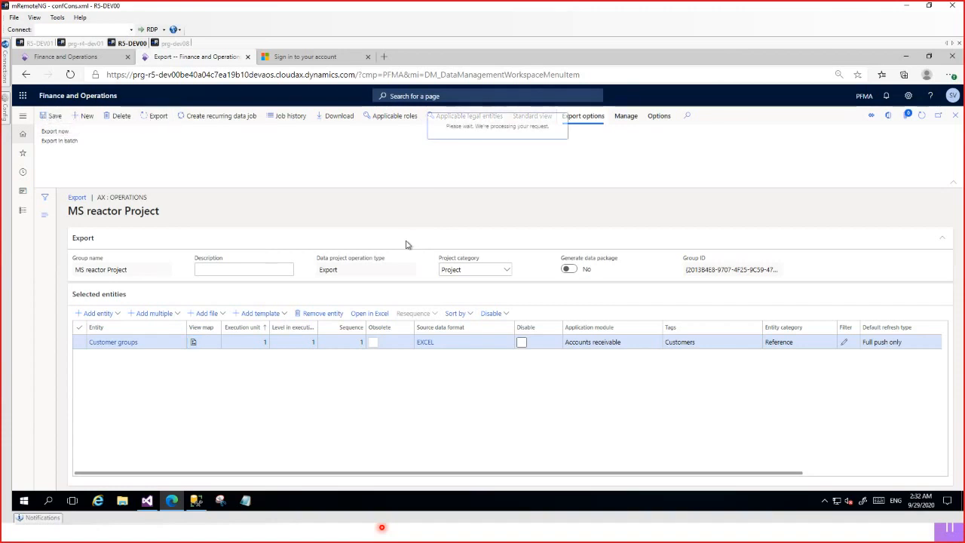
Export the project immediately, dismiss the job notice, and refresh the execution summary until processing finishes.
left_click(572, 282)
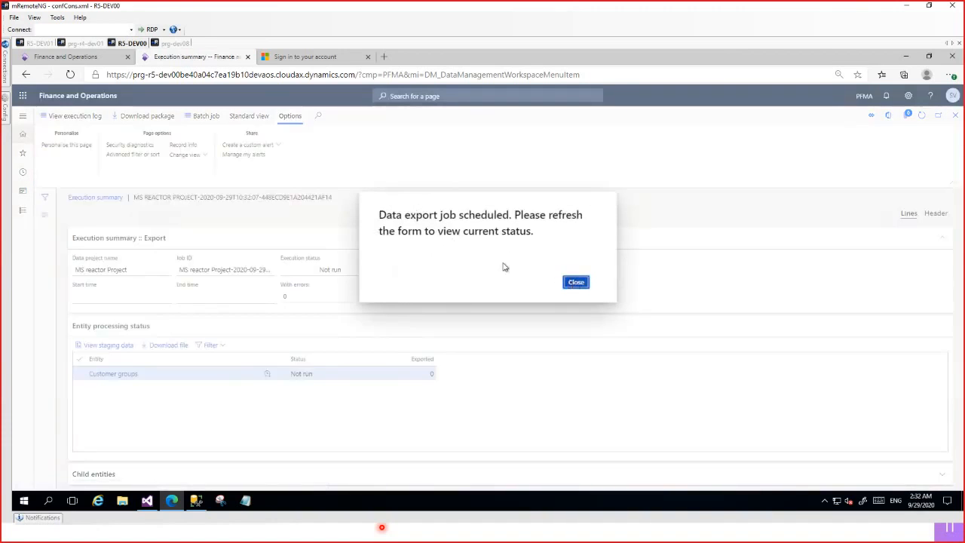
left_click(470, 262)
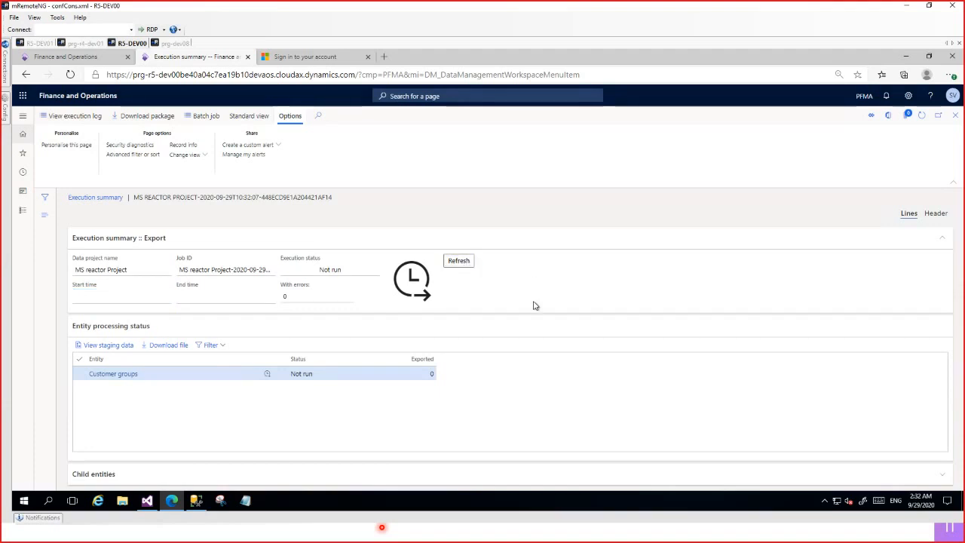
left_click(464, 262)
left_click(457, 264)
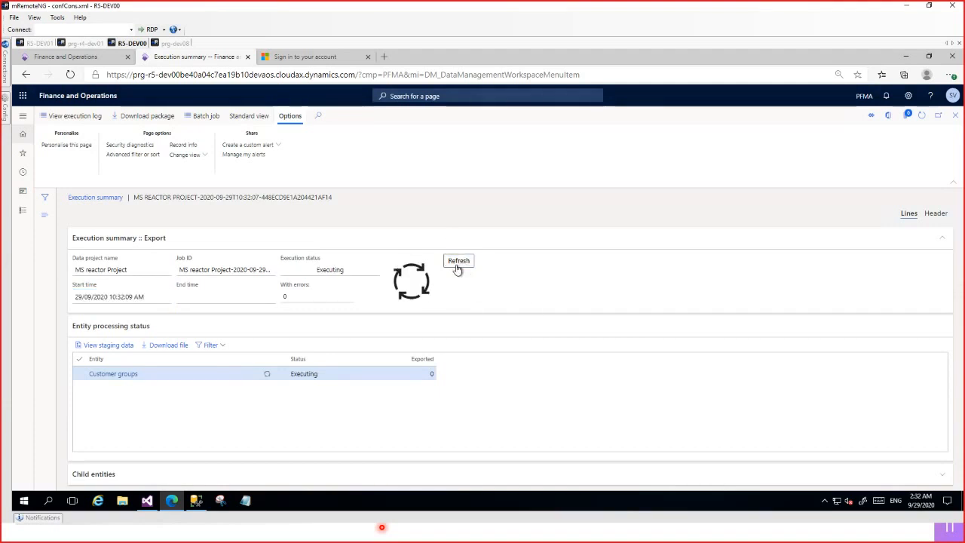
left_click(457, 264)
left_click(457, 263)
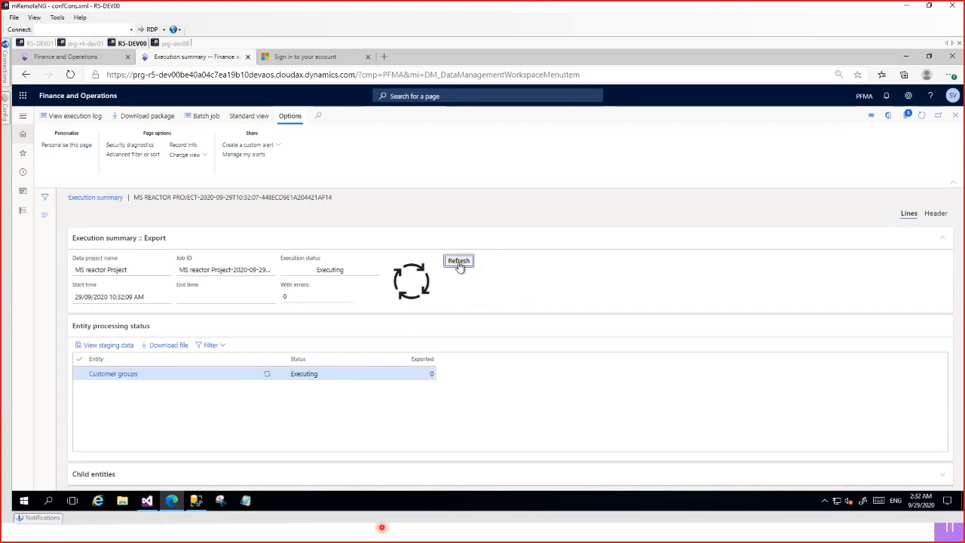
Check the Customer groups exported record count and staging data in the execution summary, and return to the export project.
left_click(430, 375)
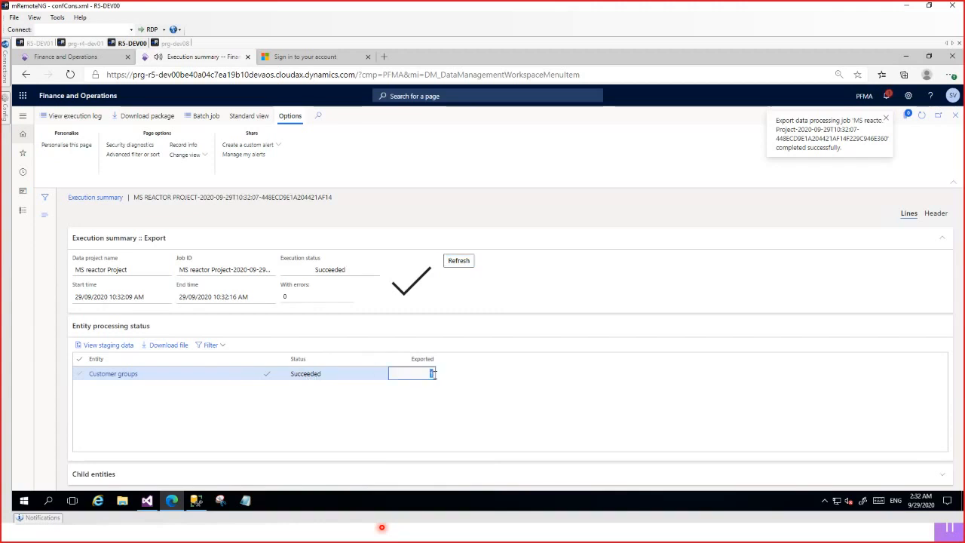
left_click(125, 345)
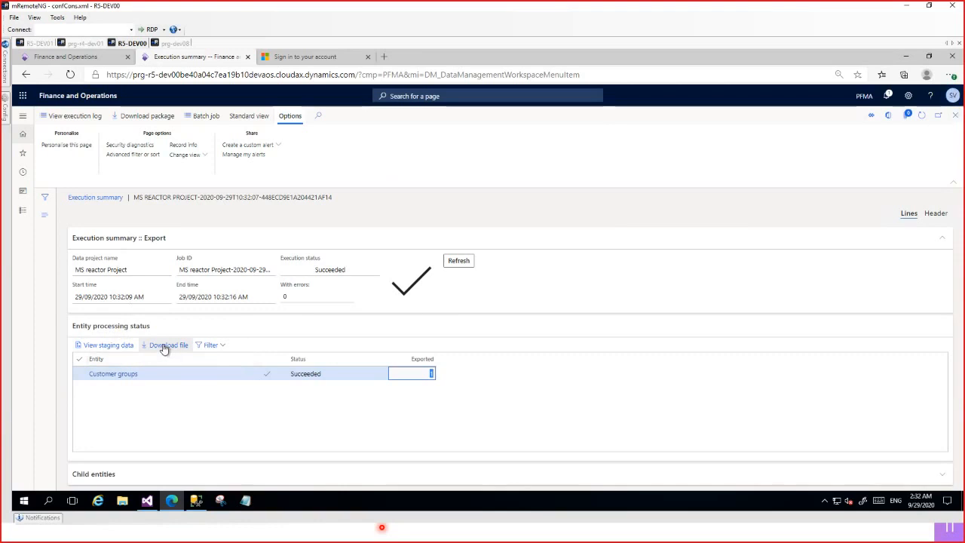
left_click(955, 115)
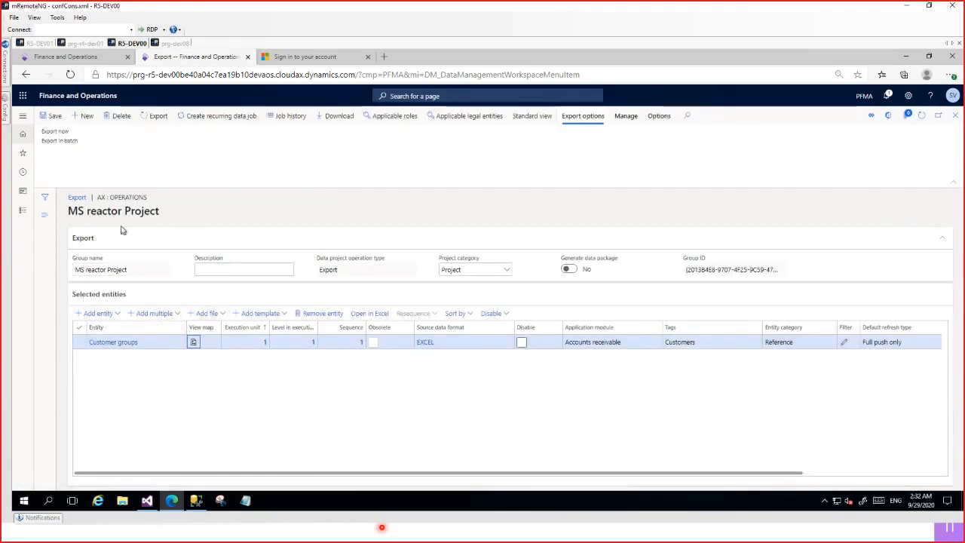
Try setting Skip staging to No for a new entity entry, discard it, and return to the Data management workspace.
left_click(108, 316)
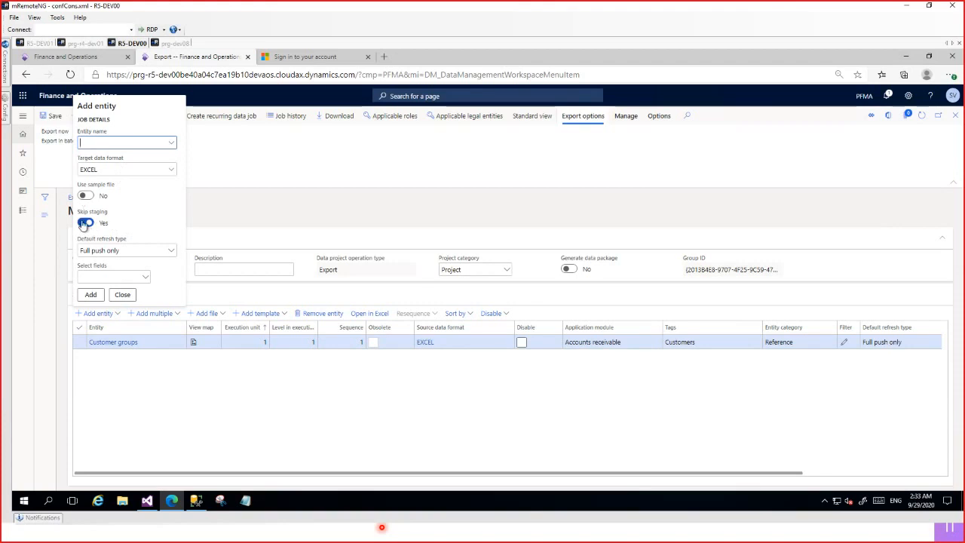
left_click(83, 225)
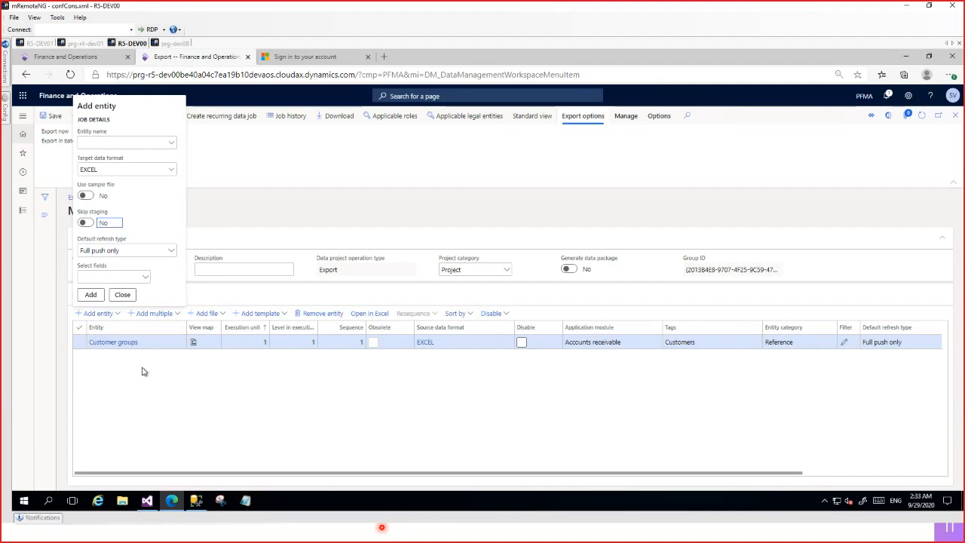
key("Escape")
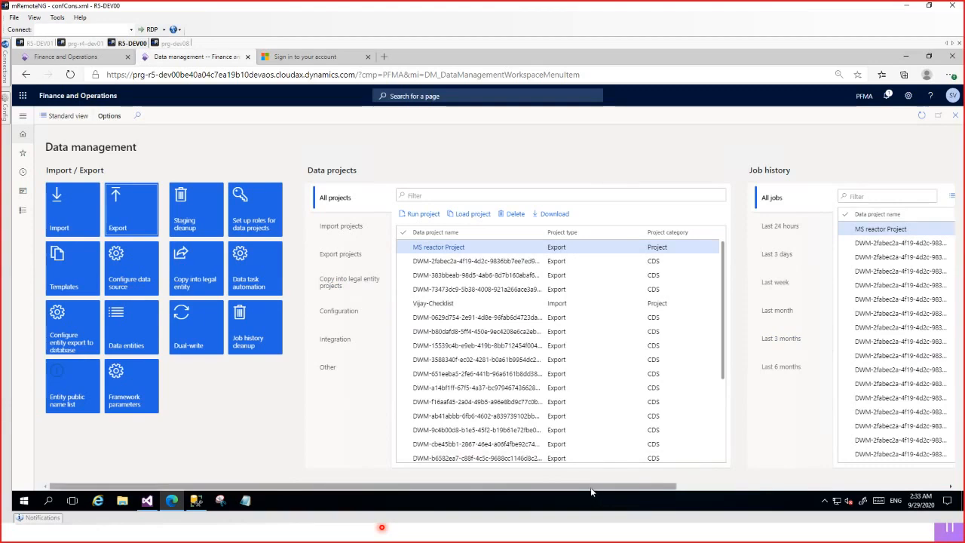
left_click_drag(591, 491, 626, 491)
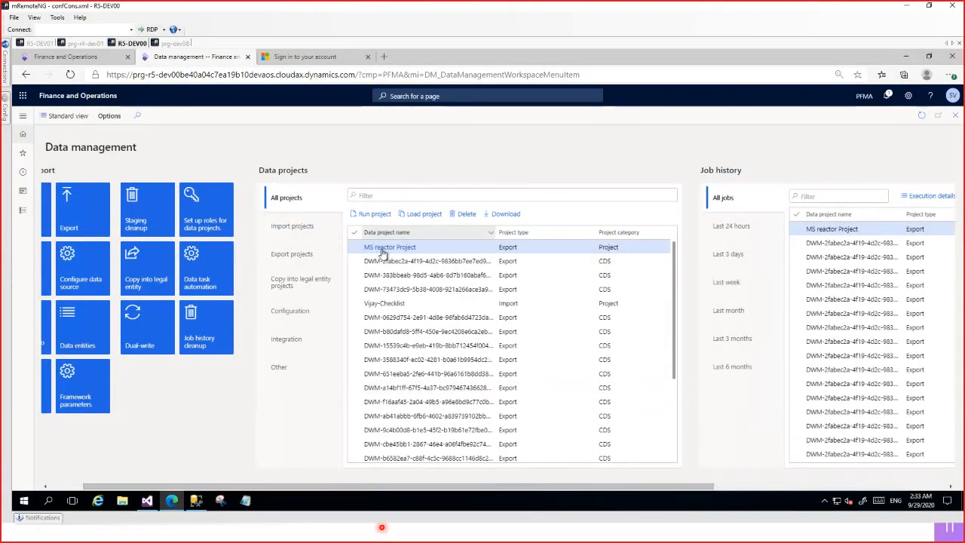
Open the execution details of the MS reactor Project export job from the job history.
left_click(507, 247)
left_click_drag(601, 487, 932, 484)
left_click(540, 224)
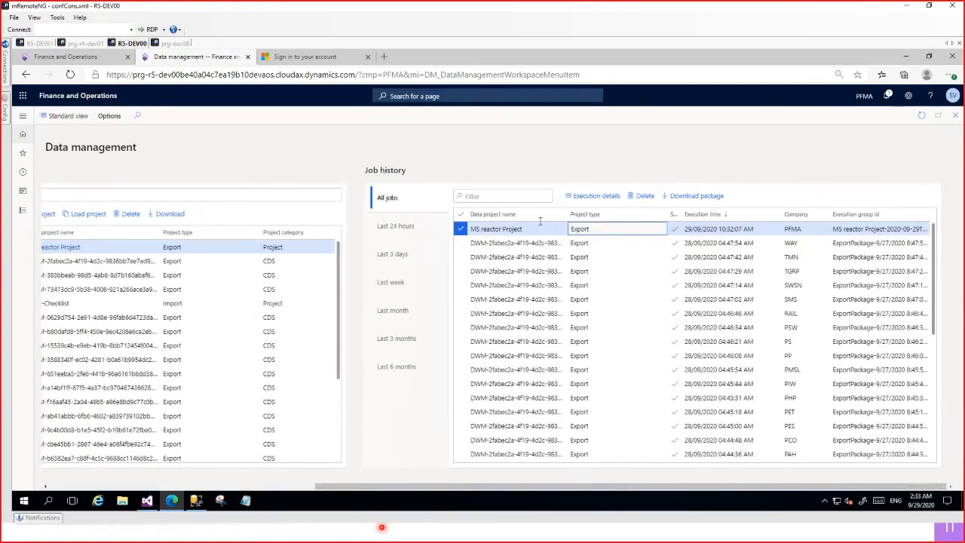
left_click(593, 197)
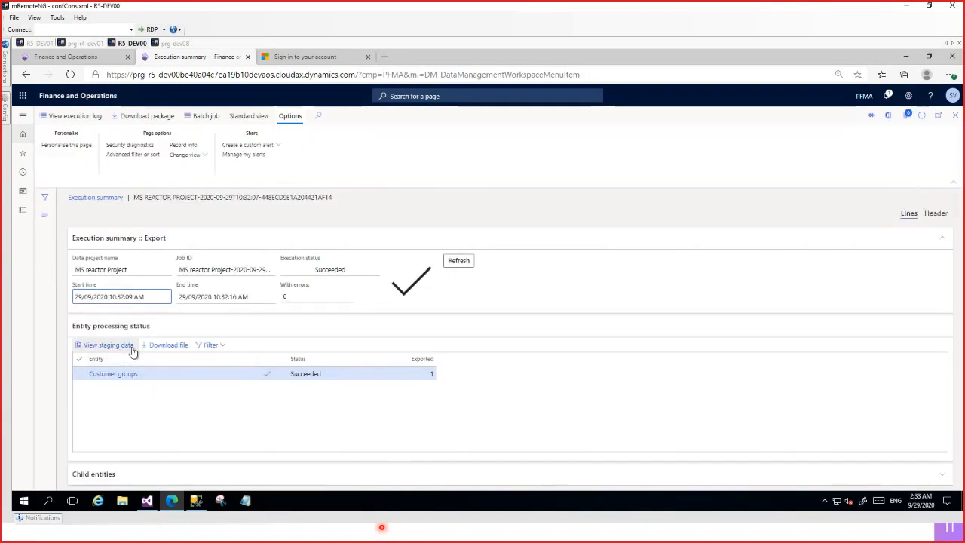
Download the exported Customer groups file, and create and download a new data package for the job.
left_click(164, 346)
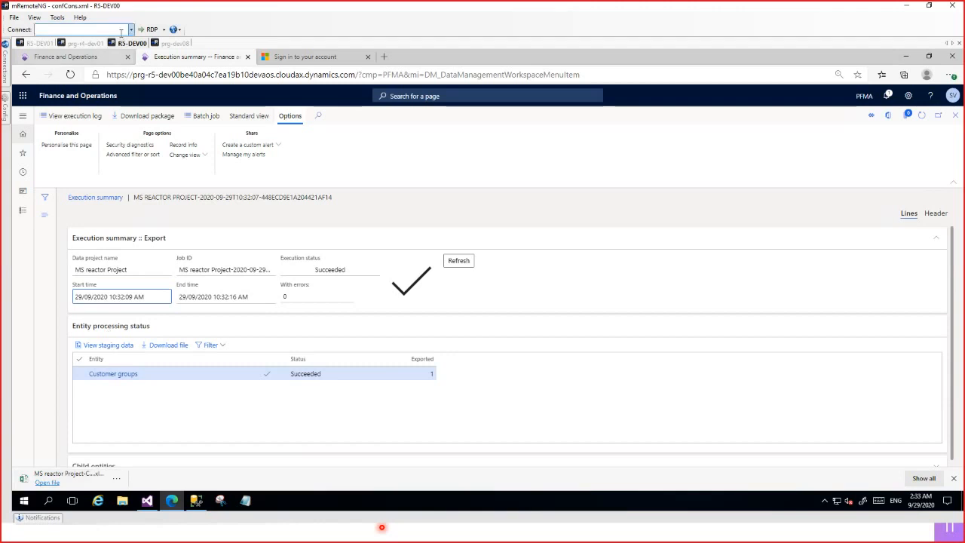
left_click(155, 115)
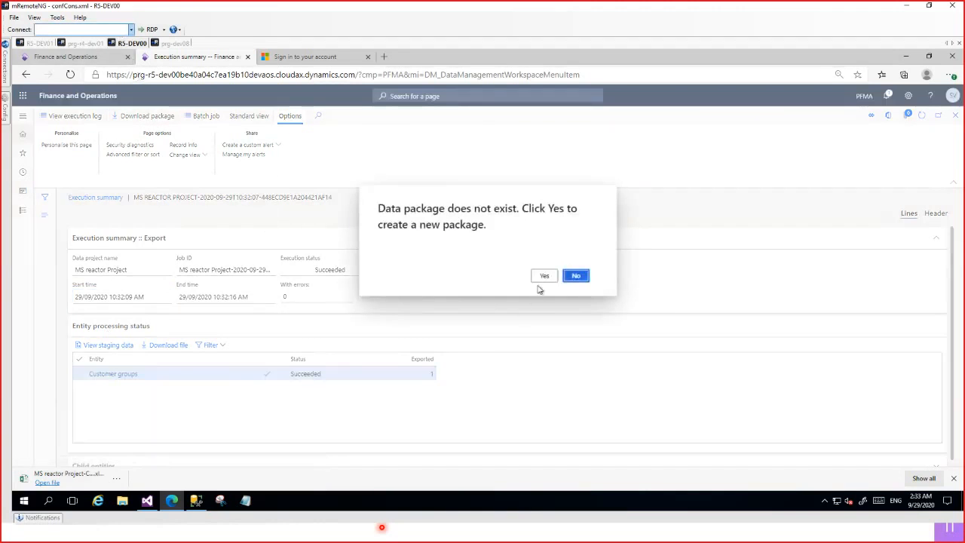
left_click(543, 276)
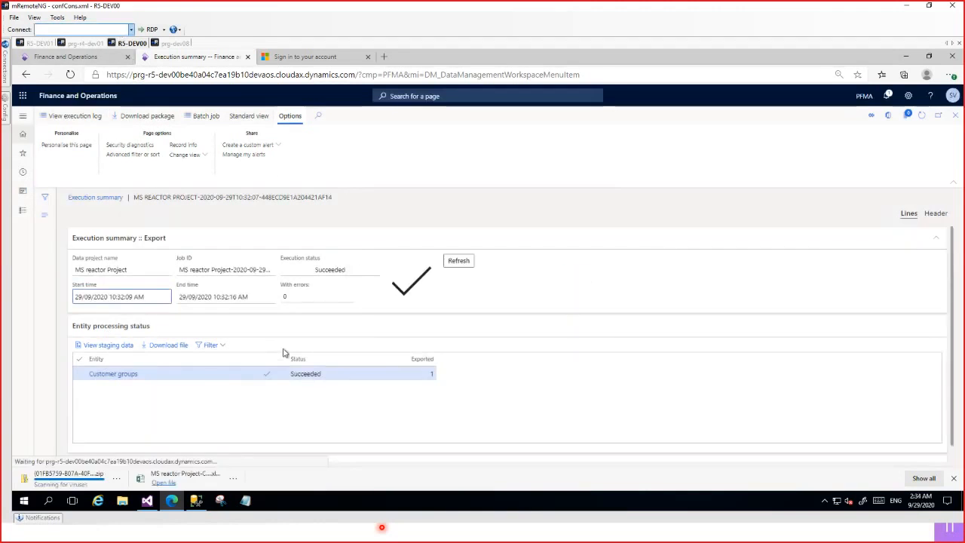
Open the downloaded Customer groups workbook in Excel, maximize it, discard the recovered files, and enable editing.
left_click(202, 485)
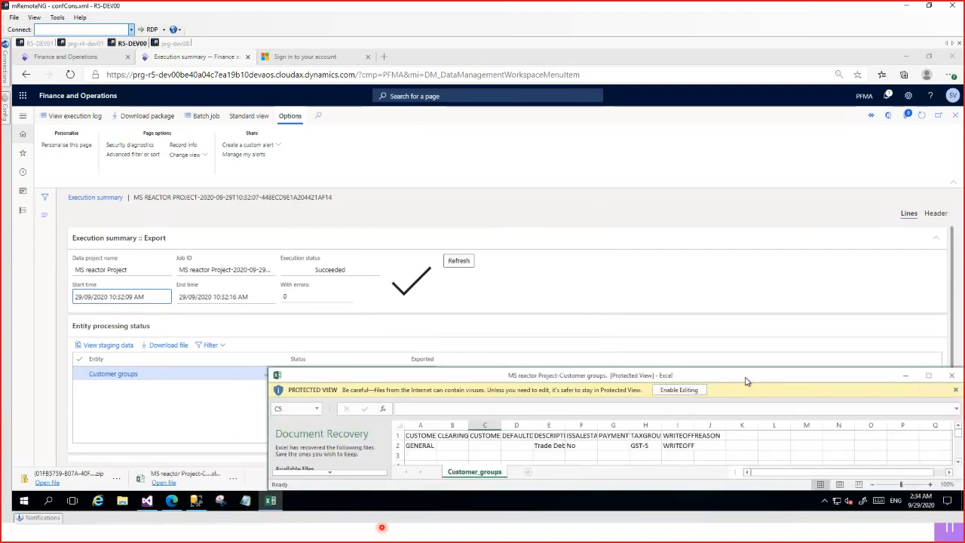
left_click_drag(737, 382, 589, 204)
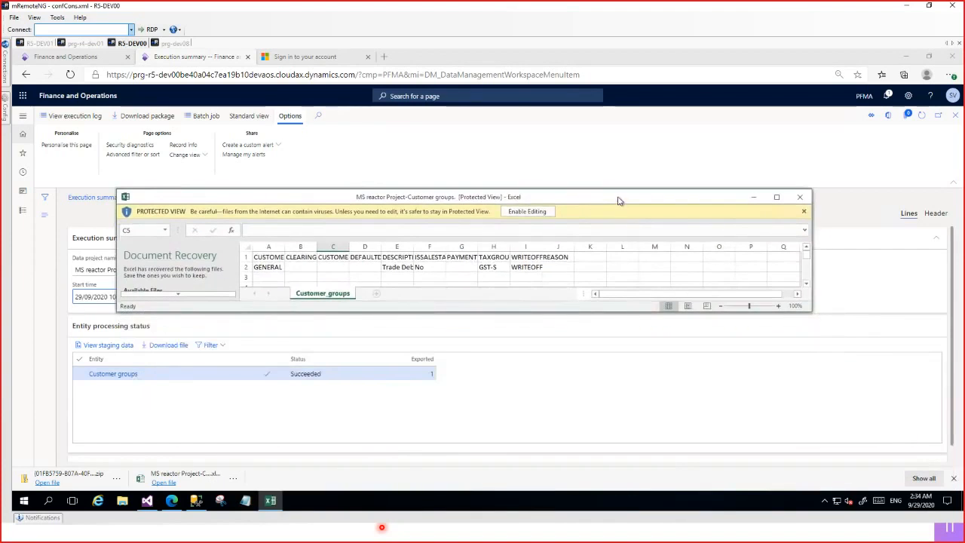
double_click(618, 199)
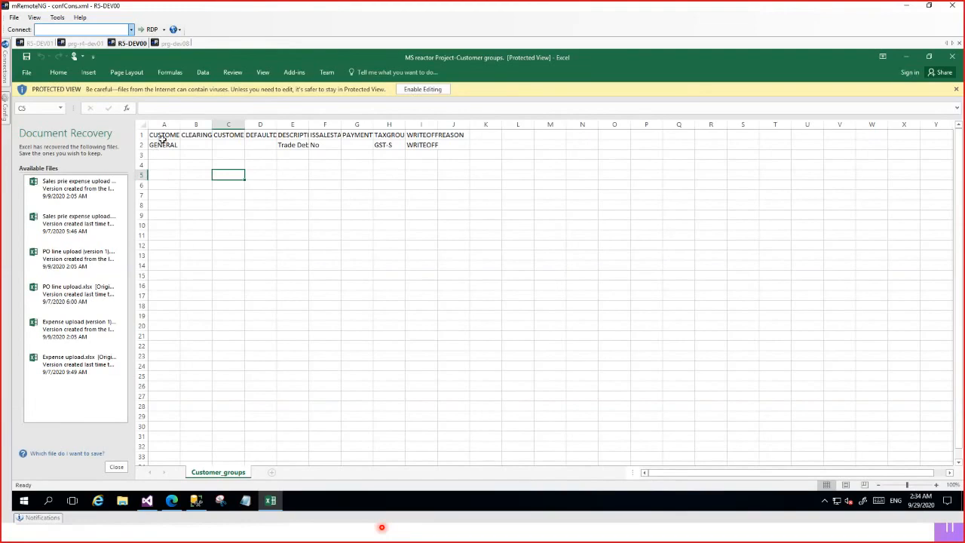
left_click(115, 467)
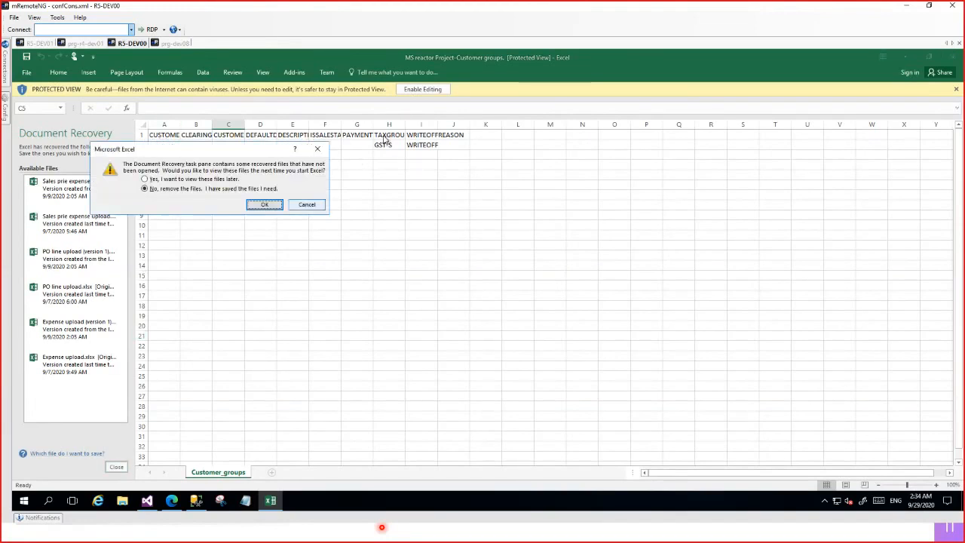
left_click(269, 204)
left_click(426, 89)
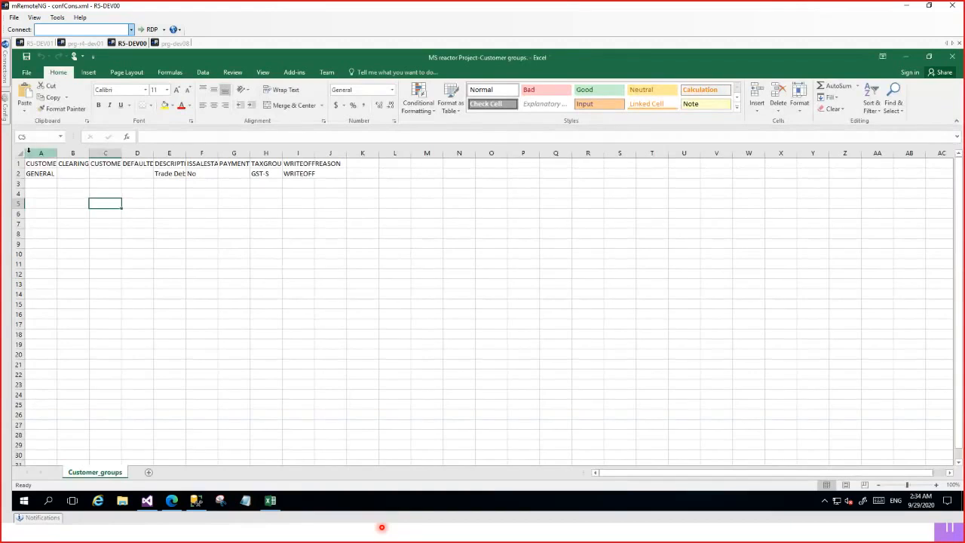
Fit all columns of the Customer_groups sheet to their contents and examine the exported fields.
left_click(23, 156)
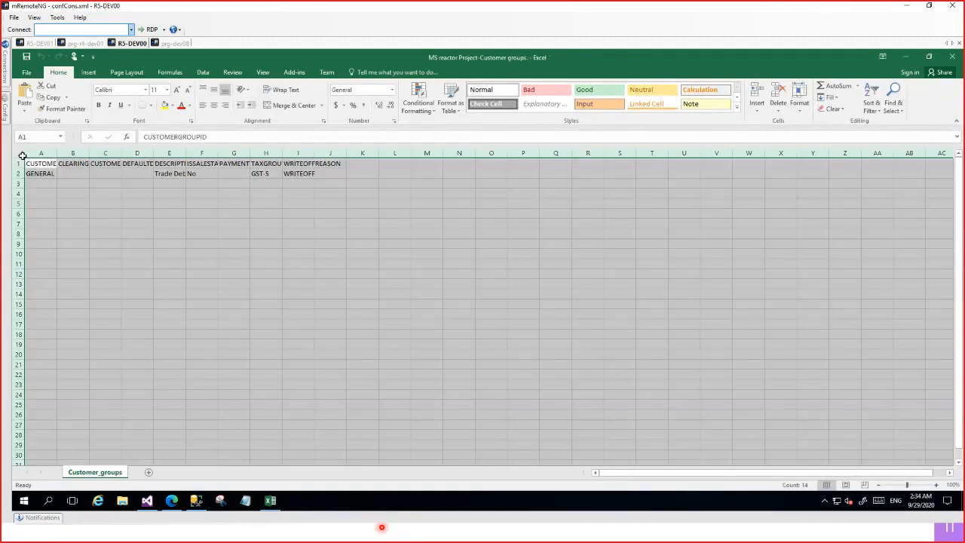
double_click(57, 153)
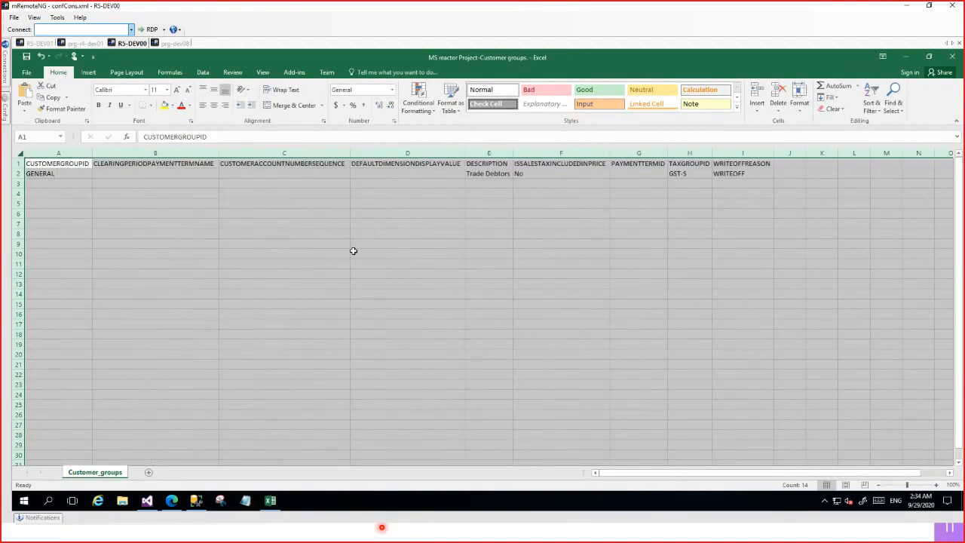
left_click(353, 251)
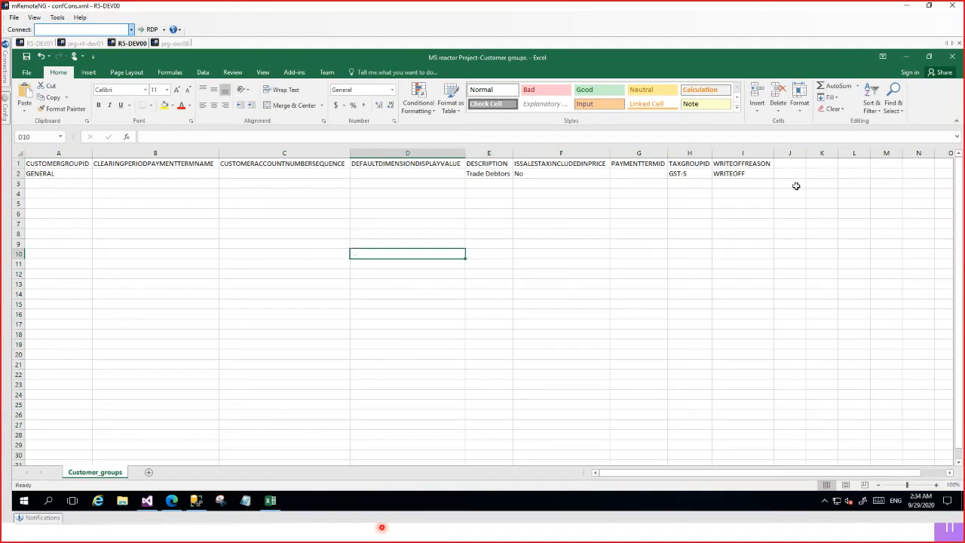
left_click(77, 154)
left_click(723, 154)
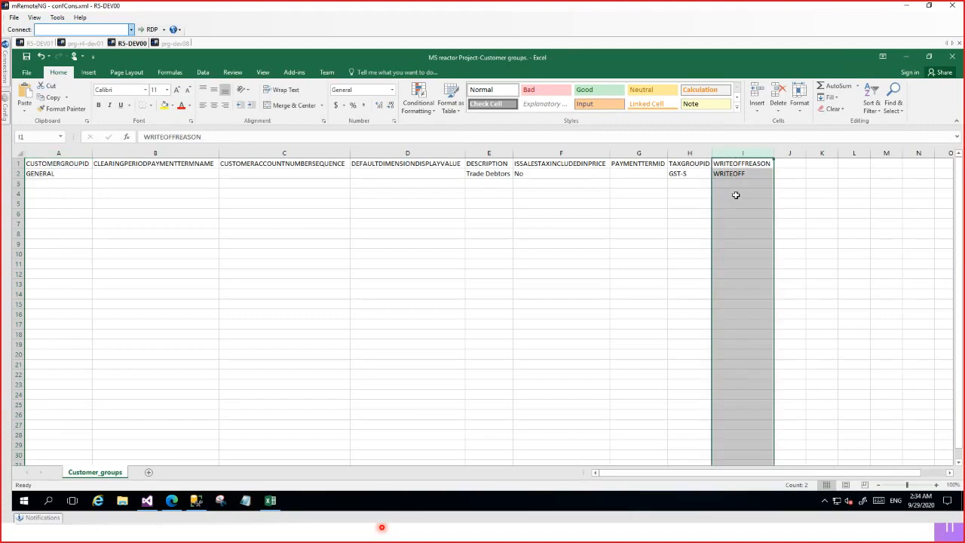
Clear the exported record in row 2, leaving only the column headers as an import template.
left_click(90, 175)
left_click(742, 175, "shift")
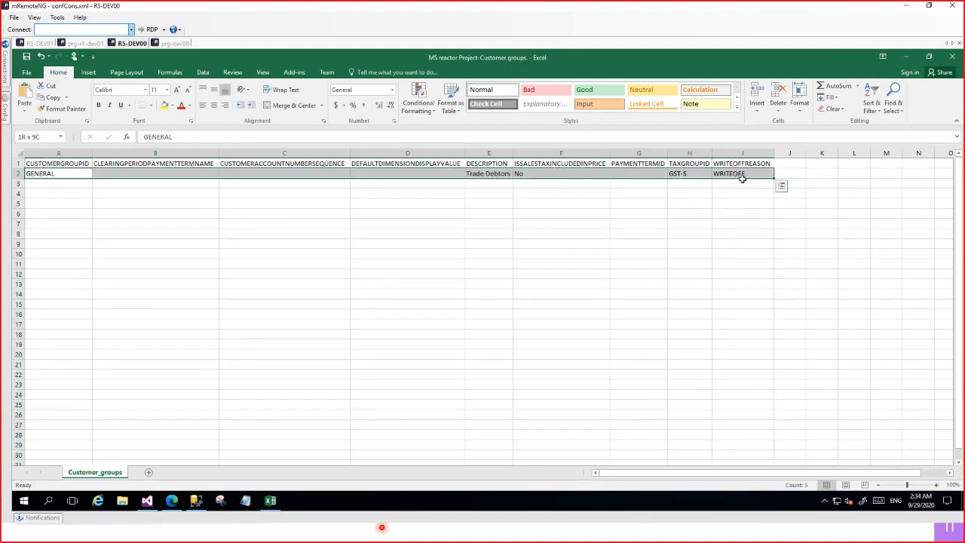
key("Delete")
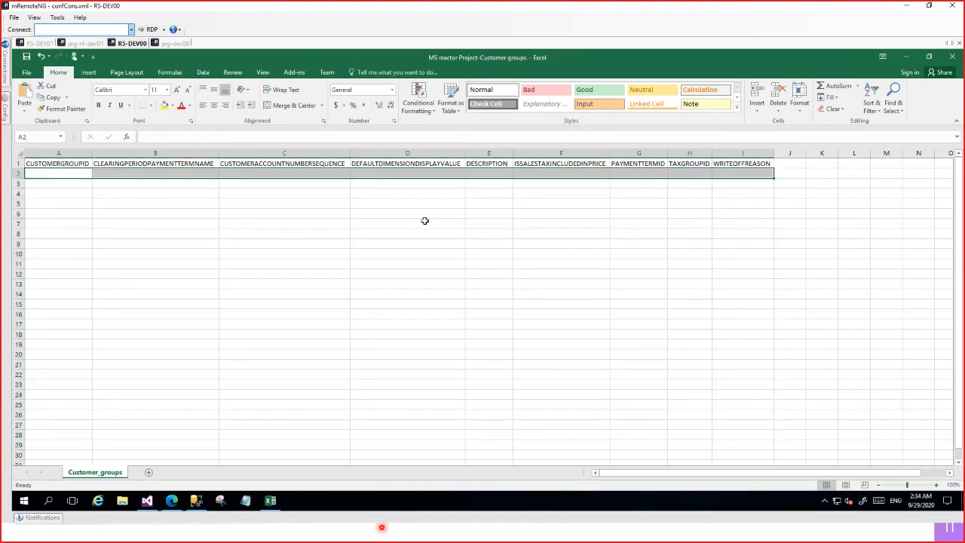
left_click(422, 221)
Review the header columns A to I, close the workbook without saving, and return to the Data management workspace.
left_click(72, 149)
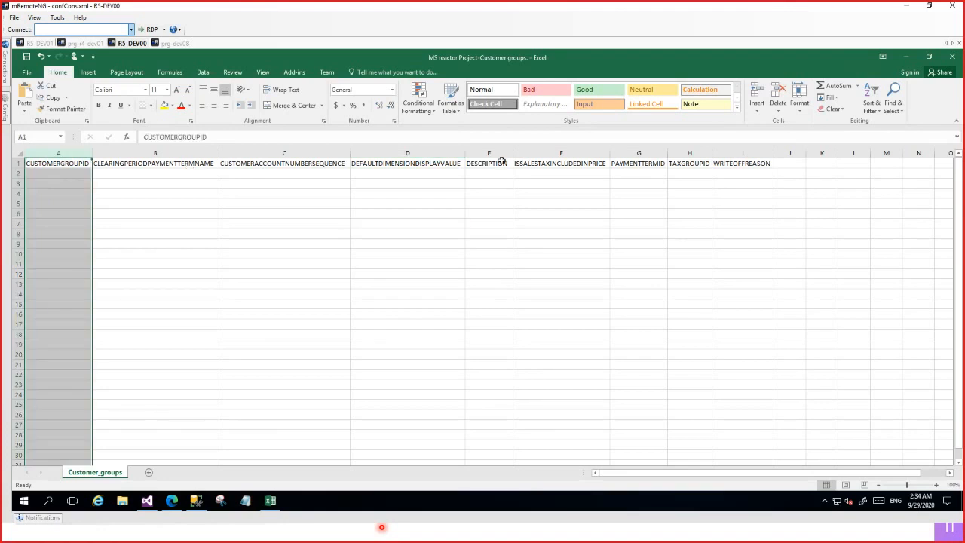
left_click(726, 153, "shift")
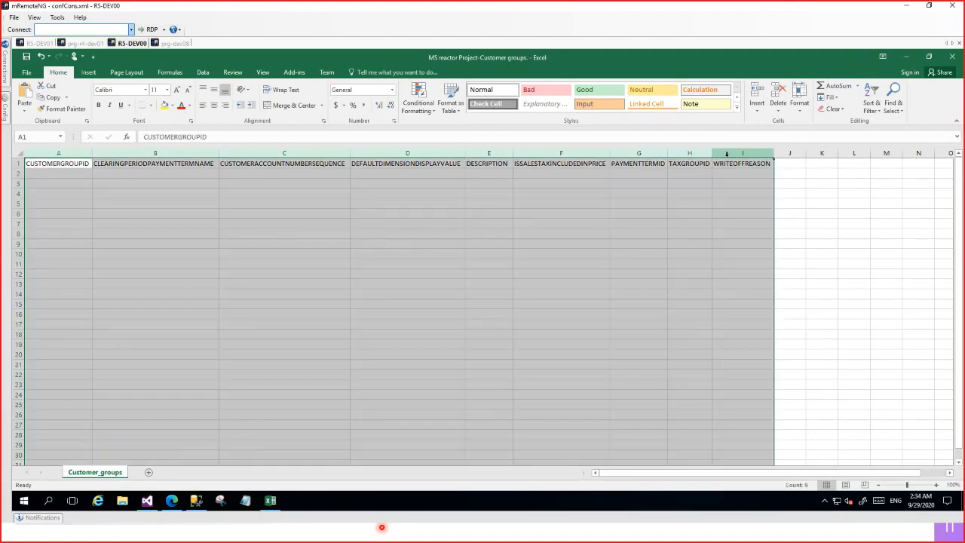
left_click(636, 202)
left_click(74, 174)
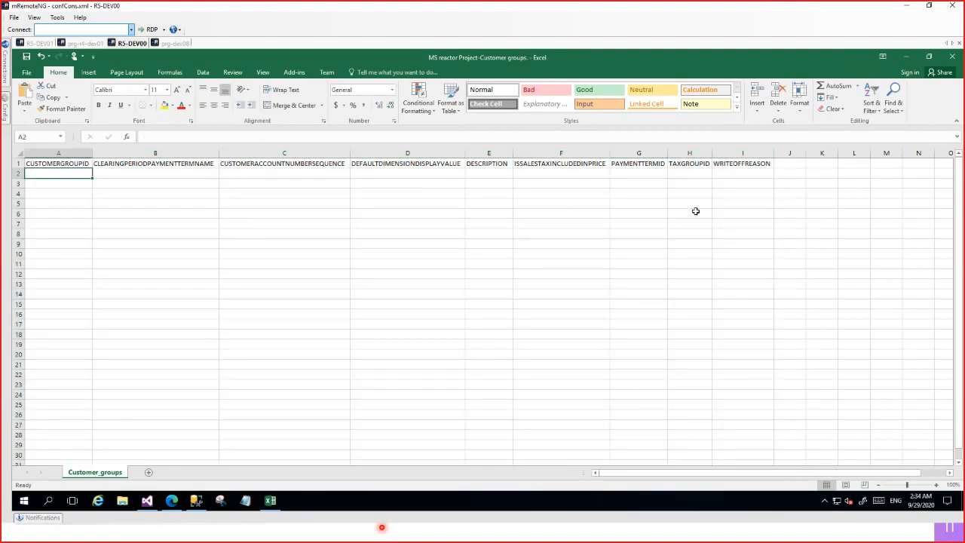
left_click(736, 270)
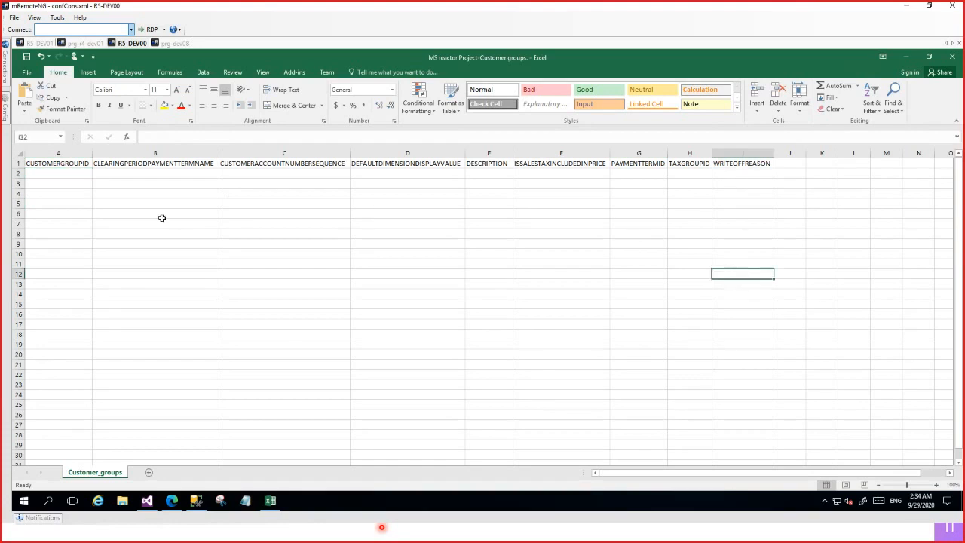
left_click(955, 58)
left_click(489, 288)
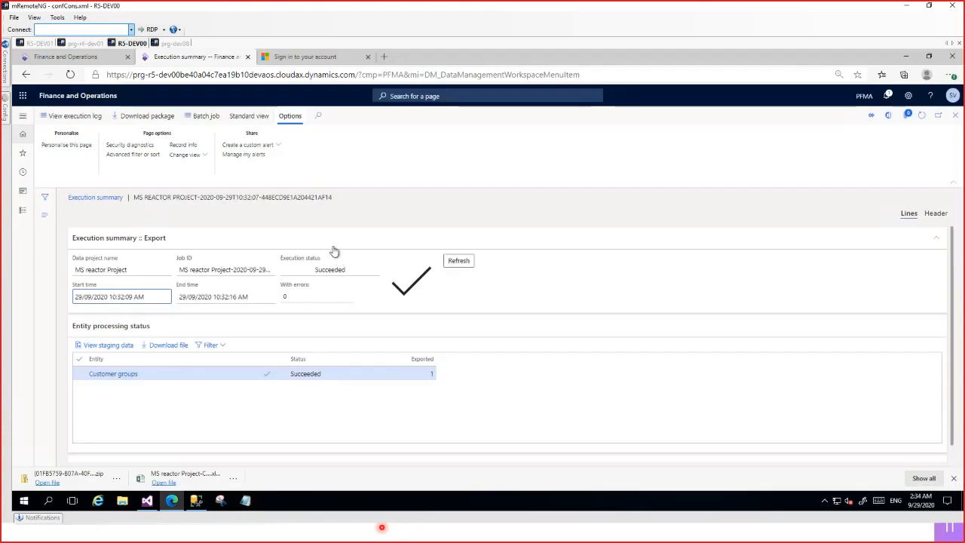
left_click(955, 115)
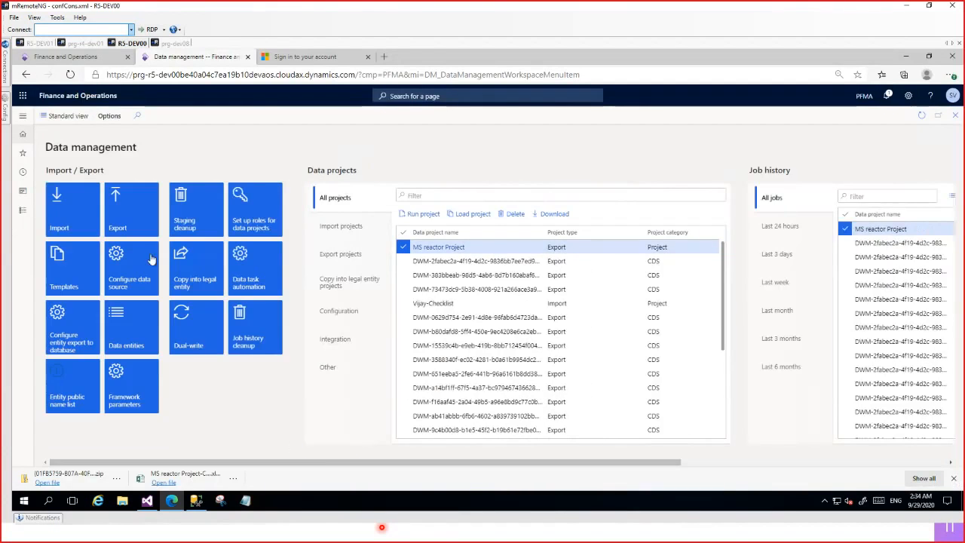
Create a new import project with the group name MS Return.
left_click(88, 217)
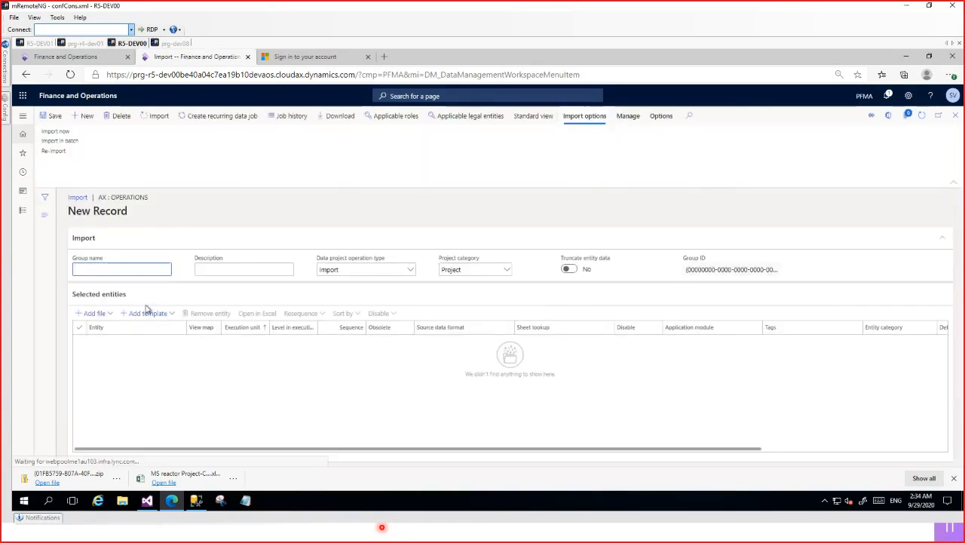
left_click(92, 313)
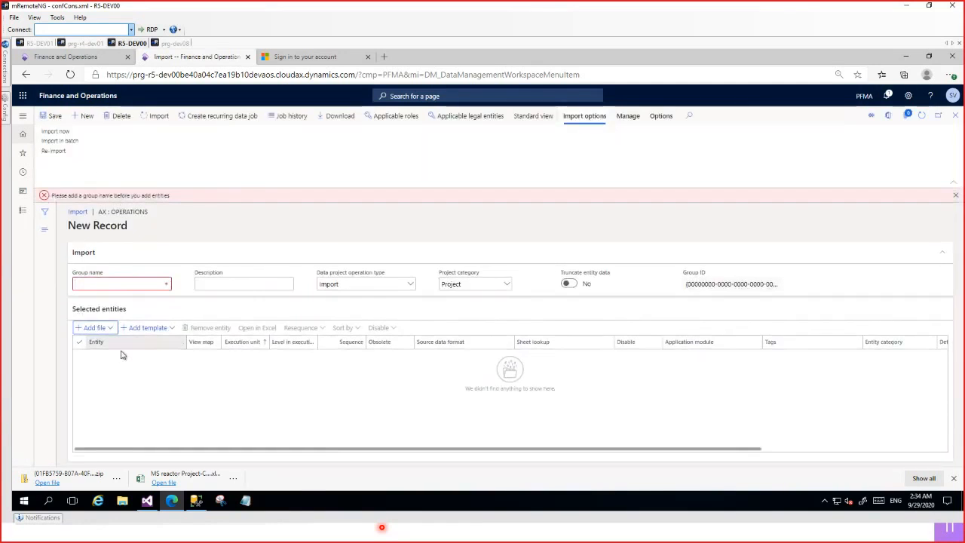
left_click(120, 285)
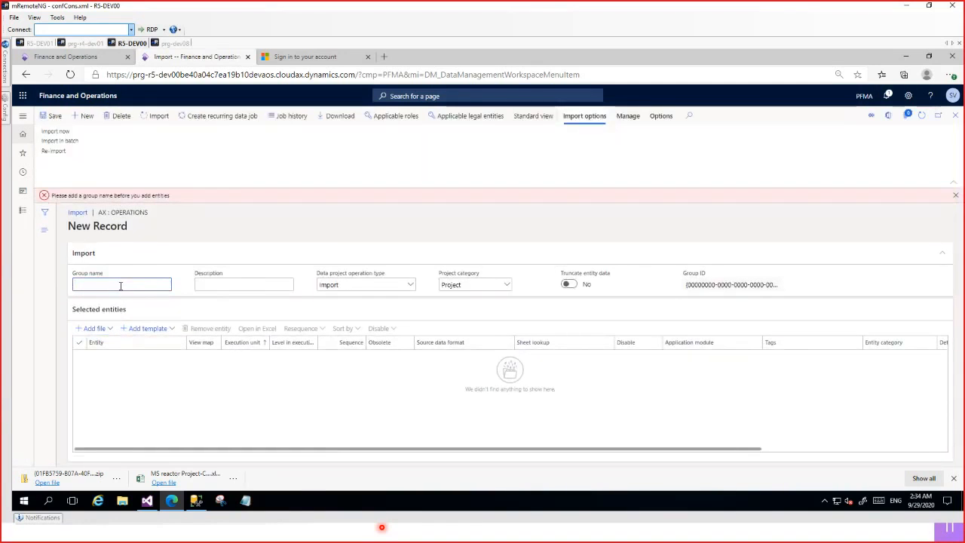
type("MS Return")
Try adding a file for the Customer groups entity to the import project, cancel the file selection, and close the file pane.
left_click(92, 328)
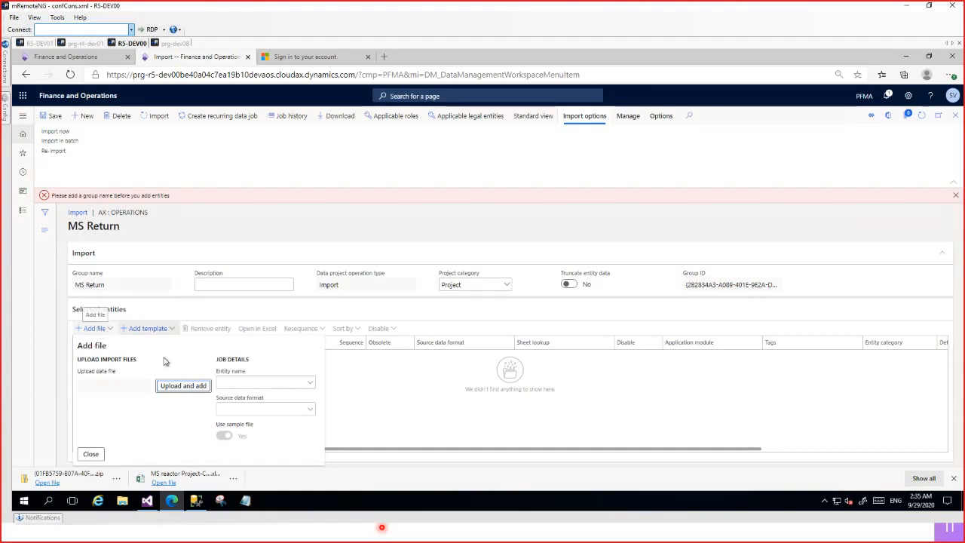
left_click(266, 383)
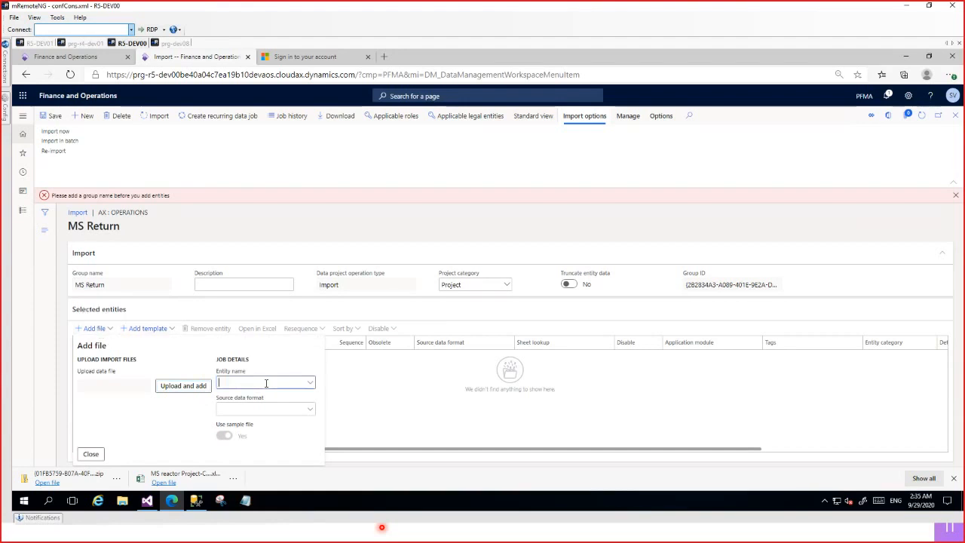
left_click(310, 383)
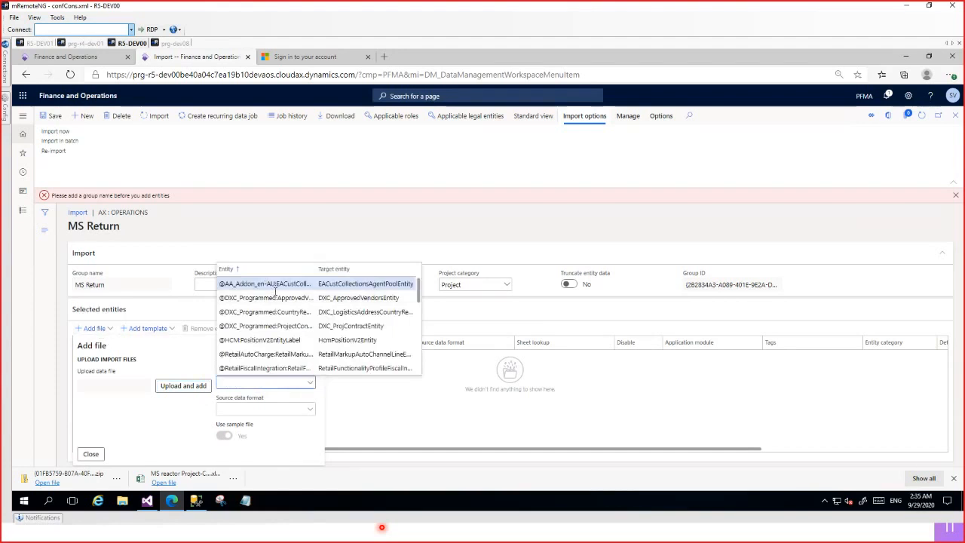
type("Custom")
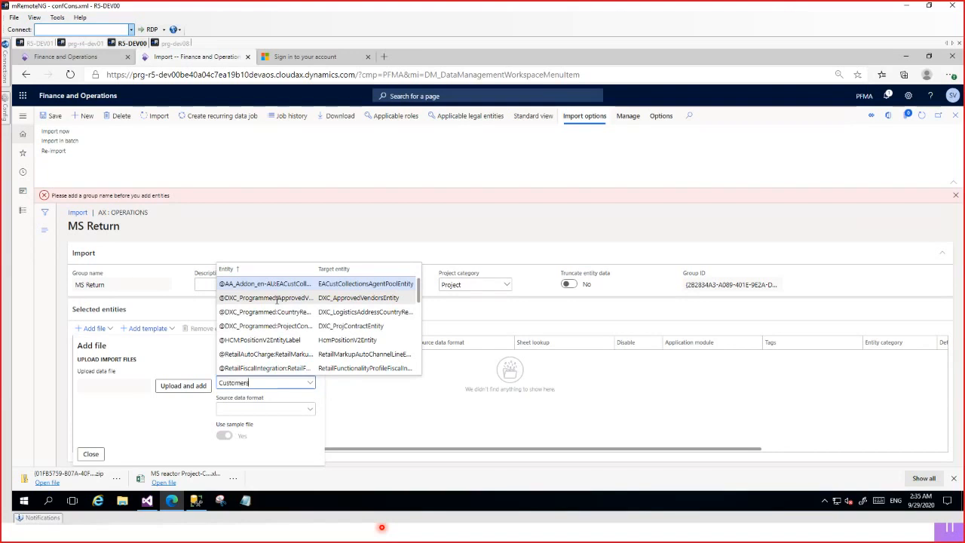
type("er Gro")
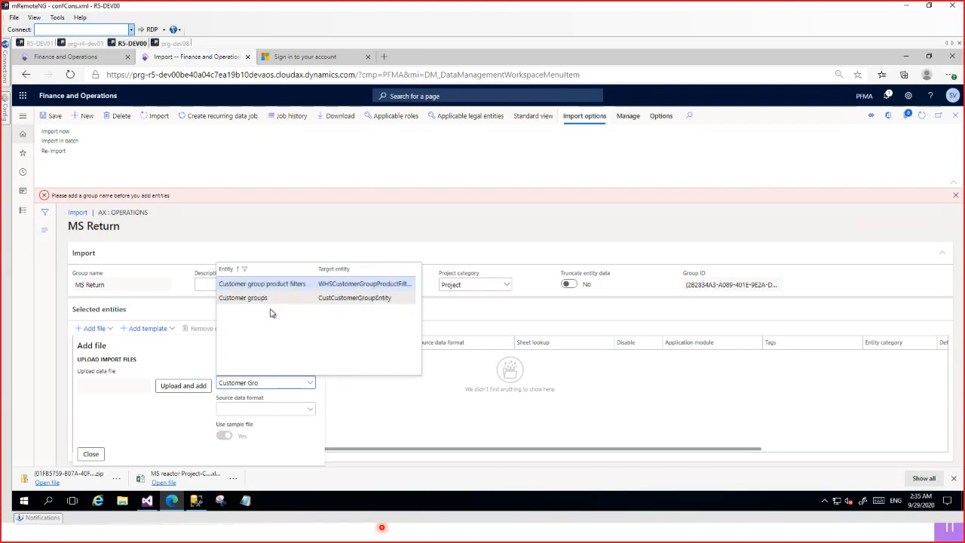
left_click(245, 299)
left_click(183, 385)
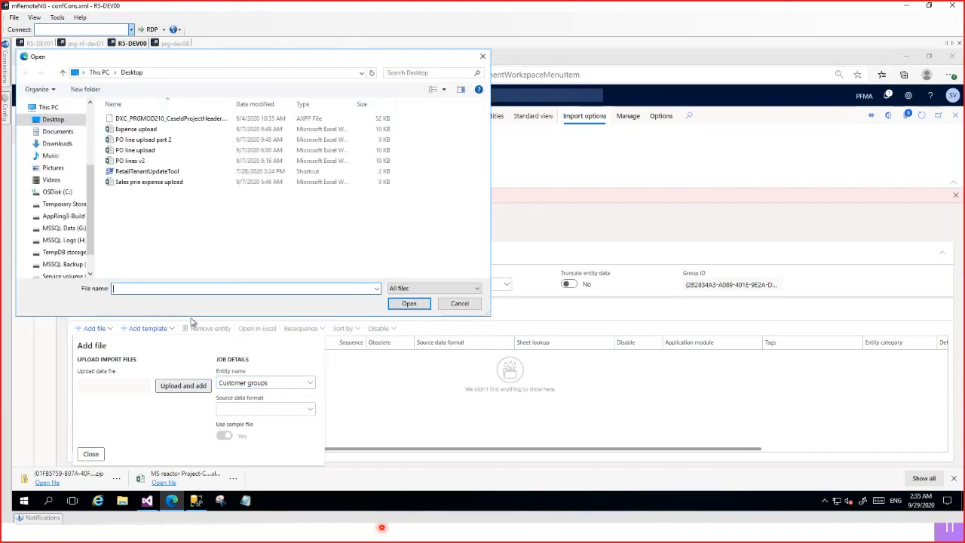
left_click(458, 303)
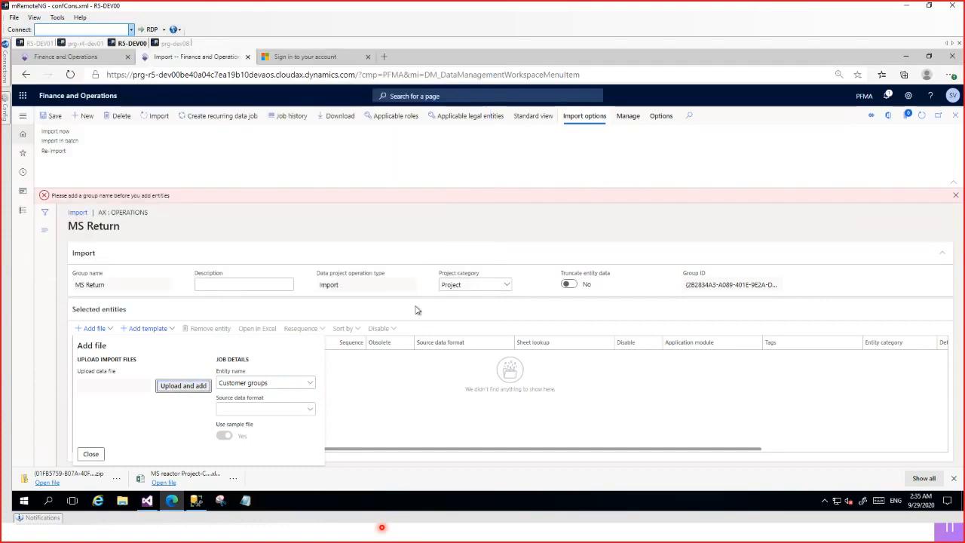
left_click(90, 454)
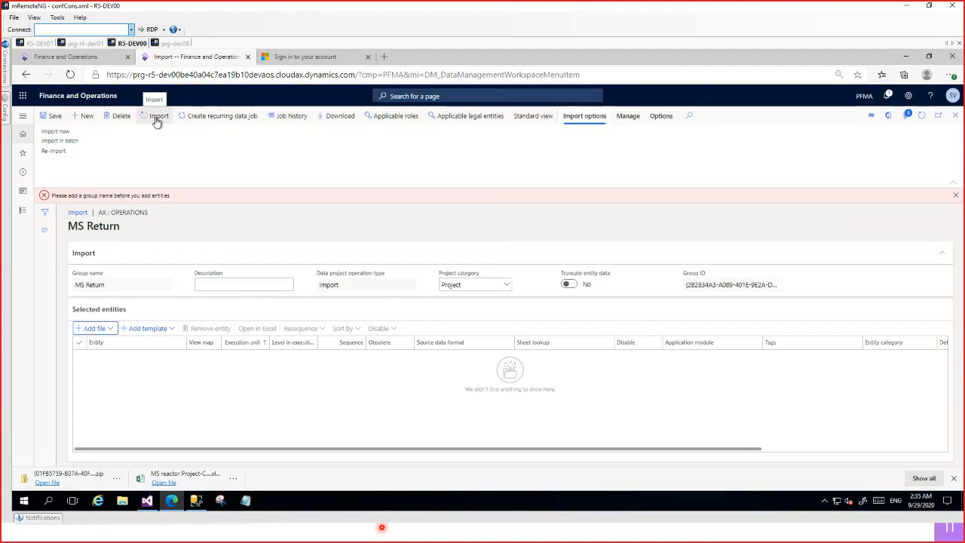
Open the downloaded data package zip to inspect the files inside it.
left_click(116, 479)
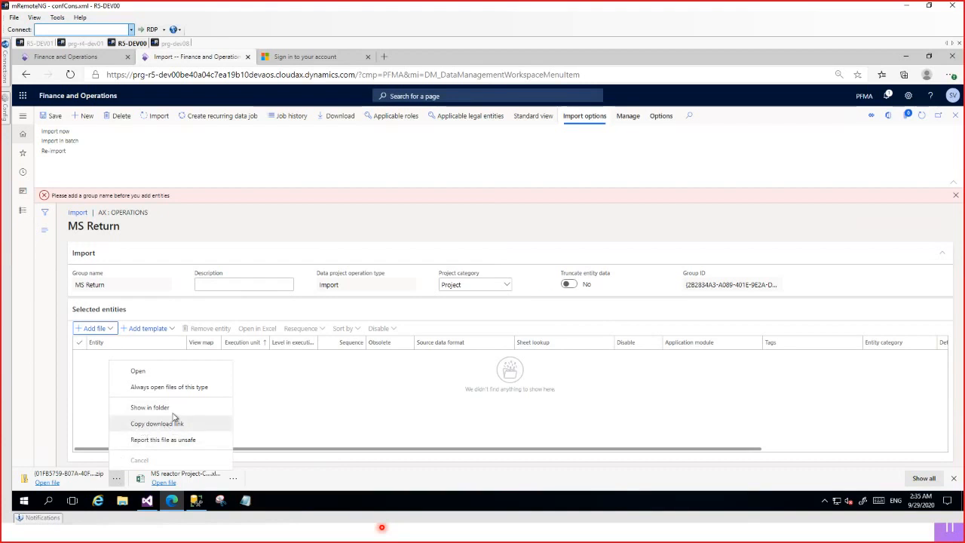
left_click(64, 479)
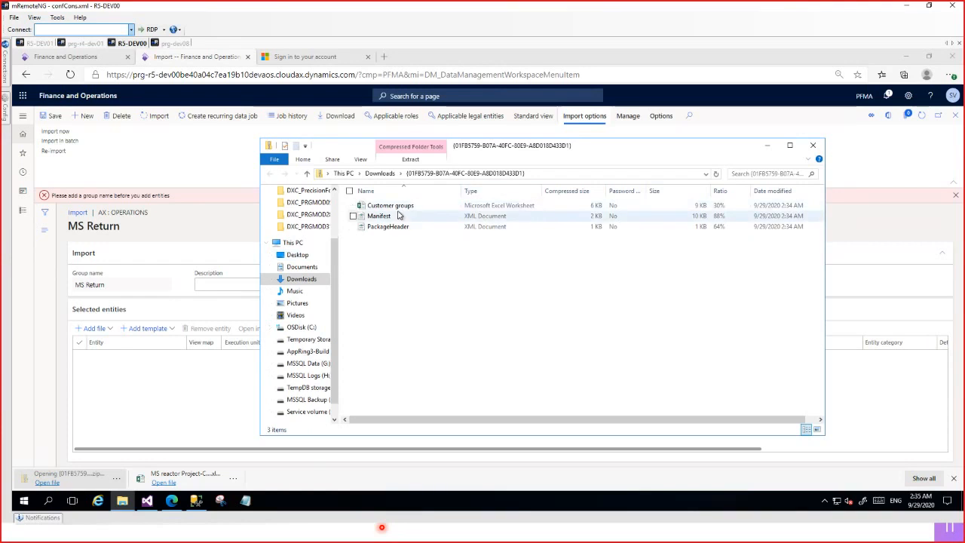
Inspect the Customer groups, Manifest and PackageHeader files in the data package, then return to the import project and dismiss the error message.
left_click(419, 209)
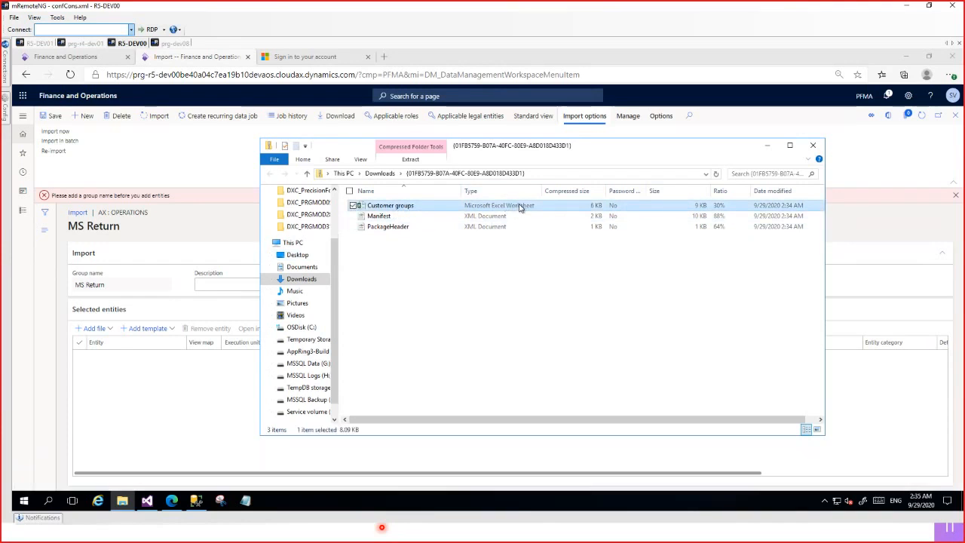
left_click(393, 218)
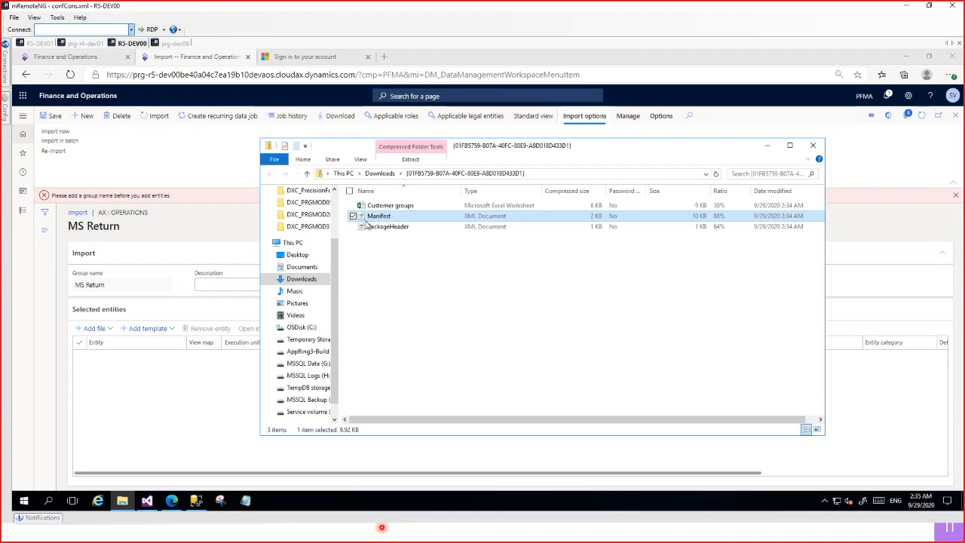
left_click(394, 230)
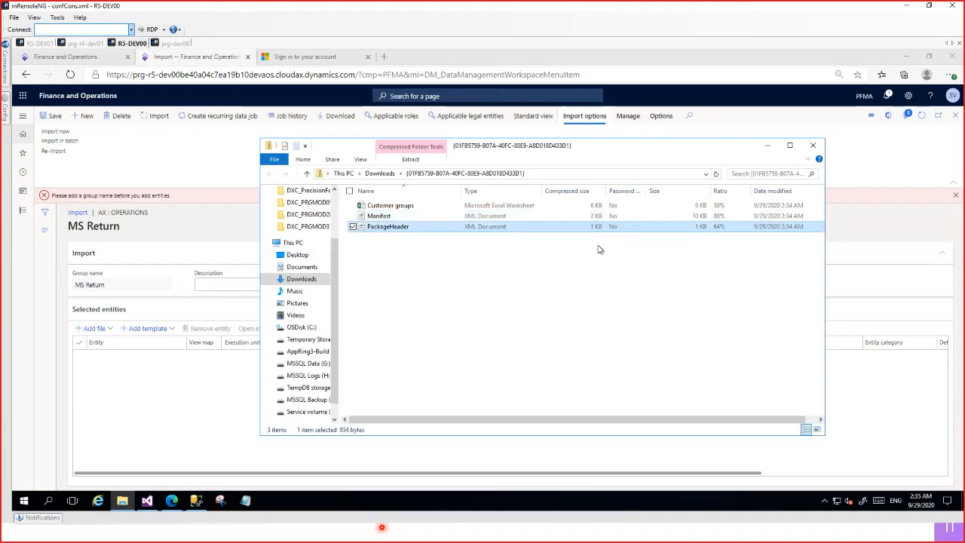
left_click(386, 219)
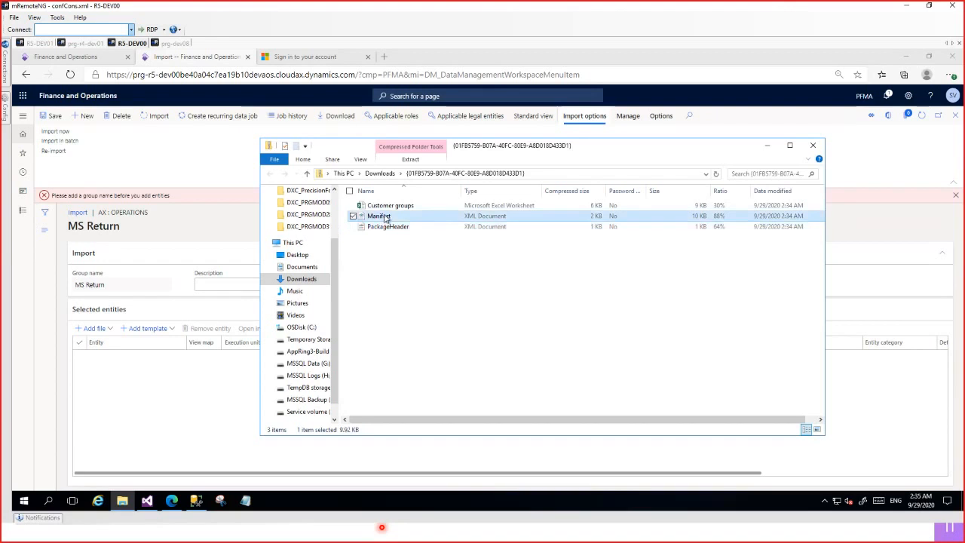
left_click(380, 173)
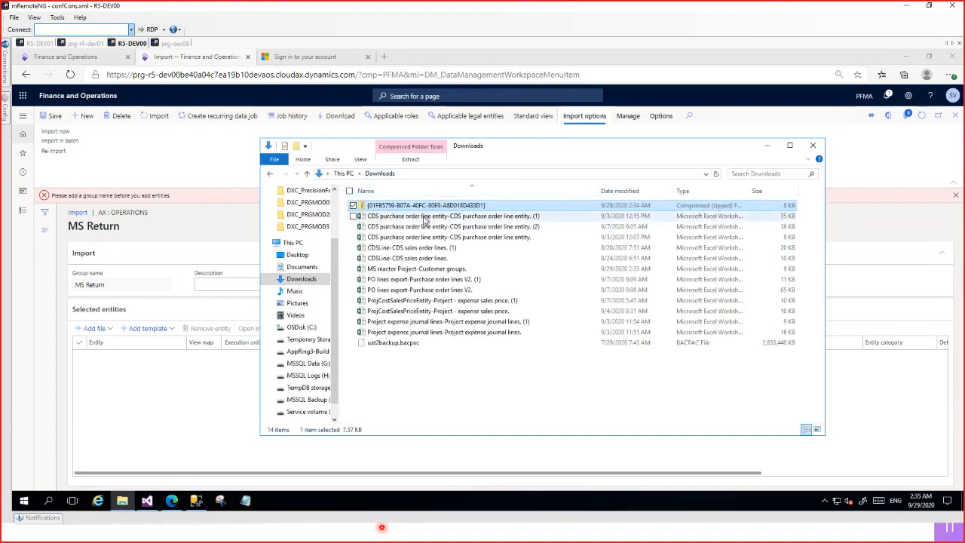
left_click(767, 145)
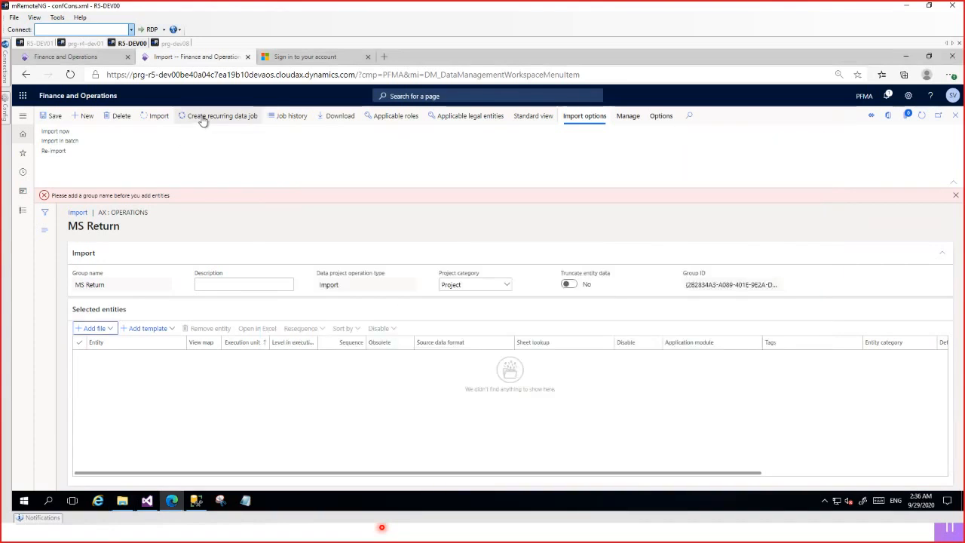
left_click(956, 196)
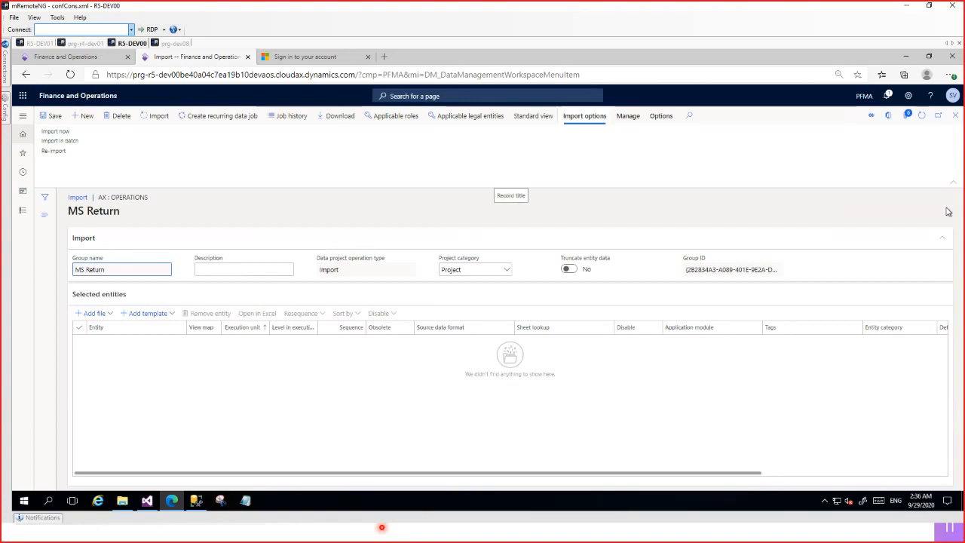
left_click(884, 535)
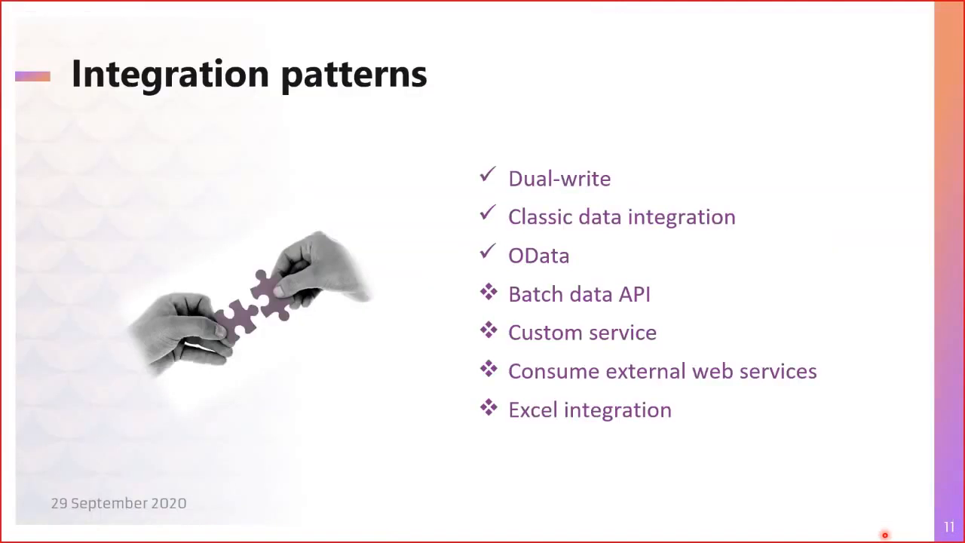
left_click(631, 359)
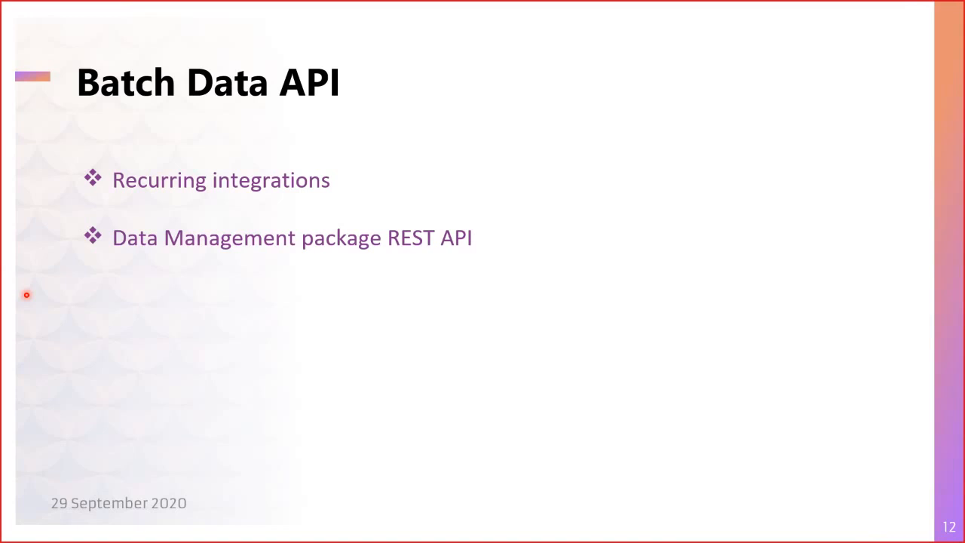
key("alt+Tab")
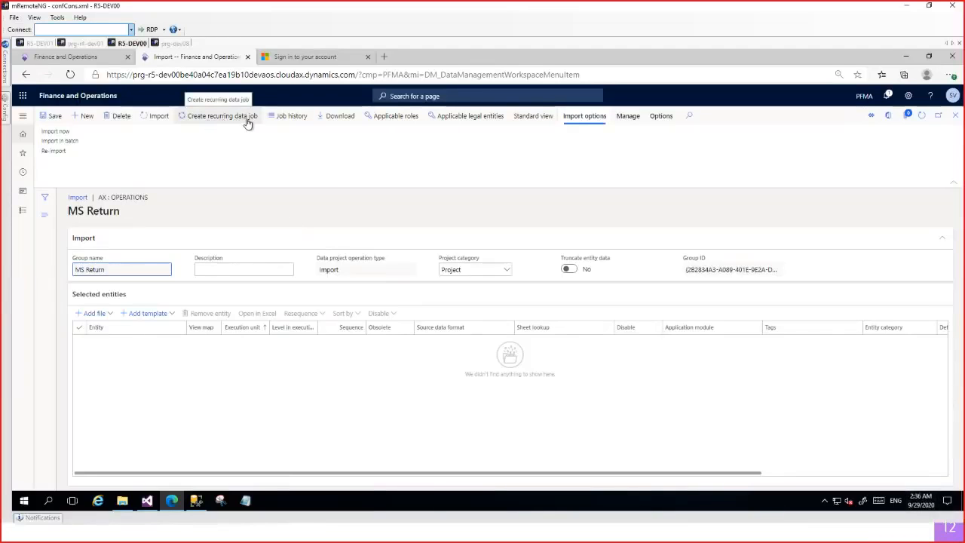
Start a recurring data job for the MS Return import project, named MS re, with the empty batch group.
left_click(223, 117)
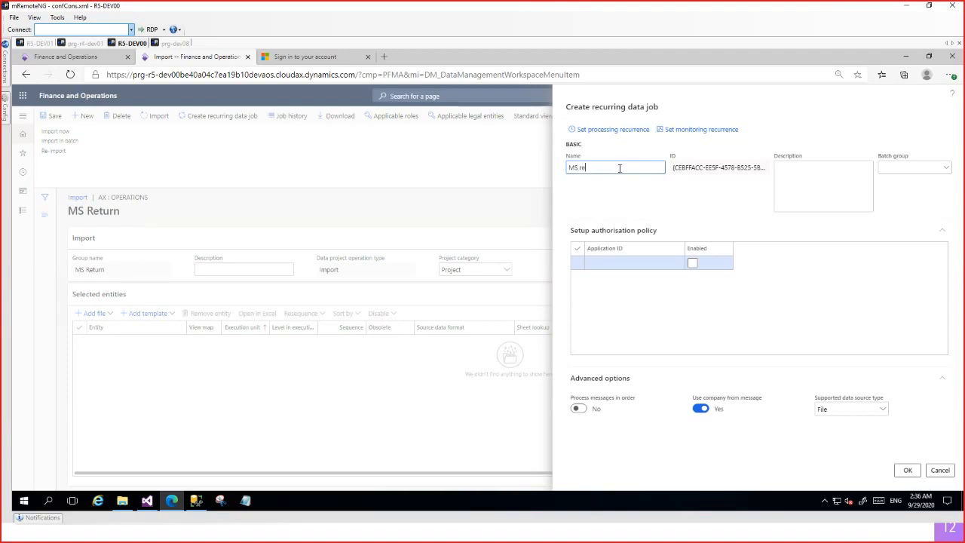
key("Tab")
key("Tab")
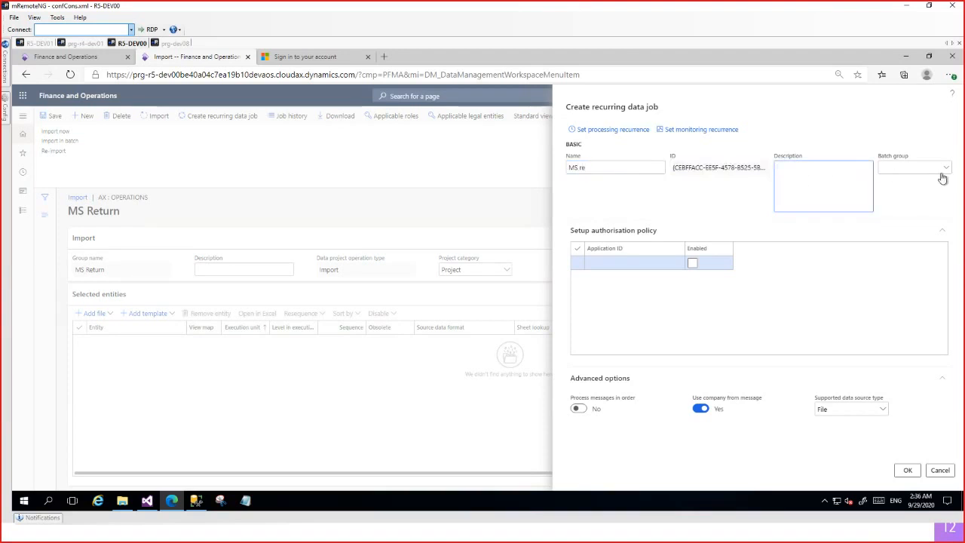
key("Tab")
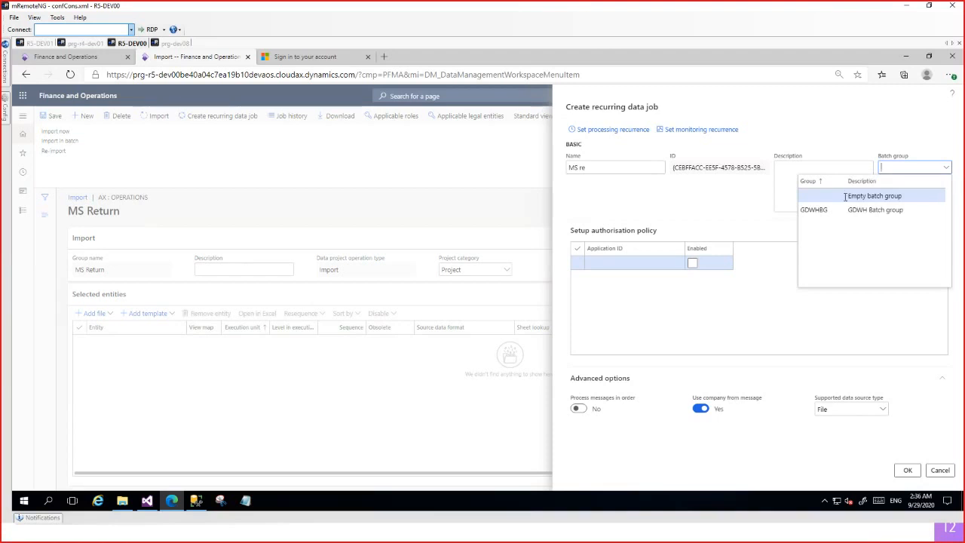
left_click(912, 196)
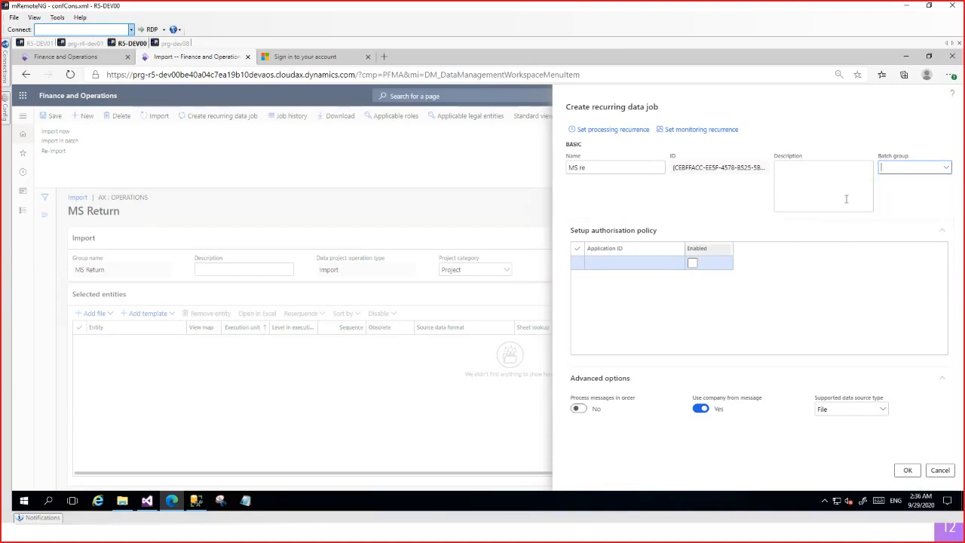
Look at the job's processing recurrence options without applying them, and set the supported data source type to Data package.
left_click(616, 132)
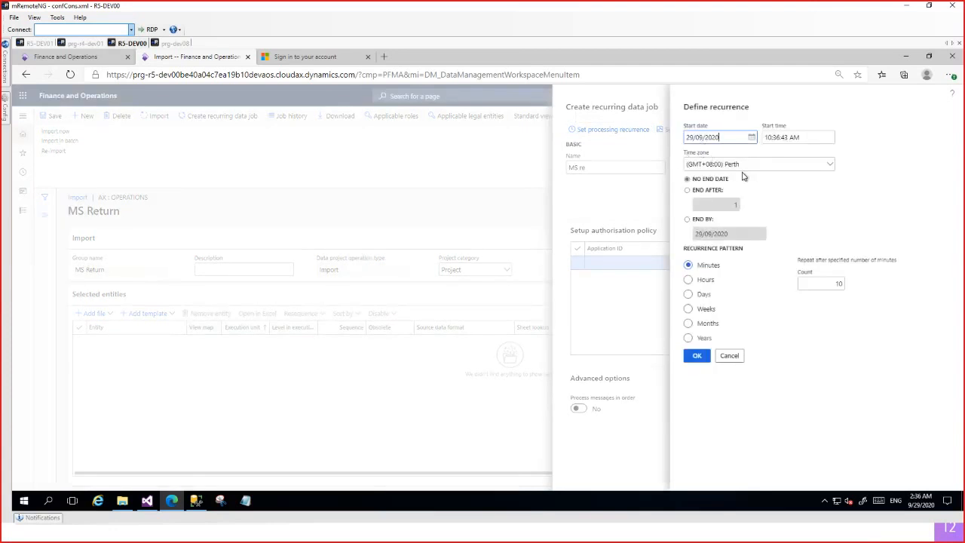
left_click(729, 356)
left_click(626, 262)
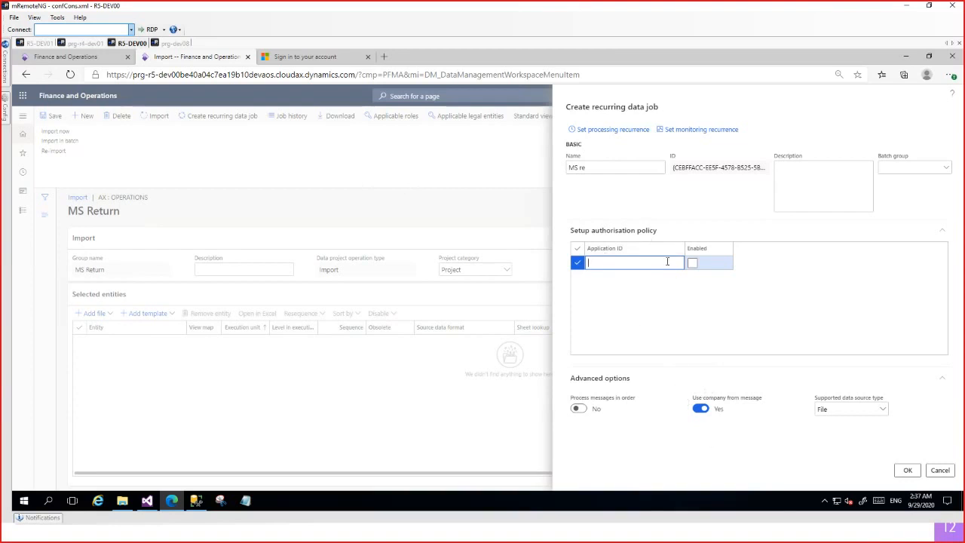
left_click(884, 410)
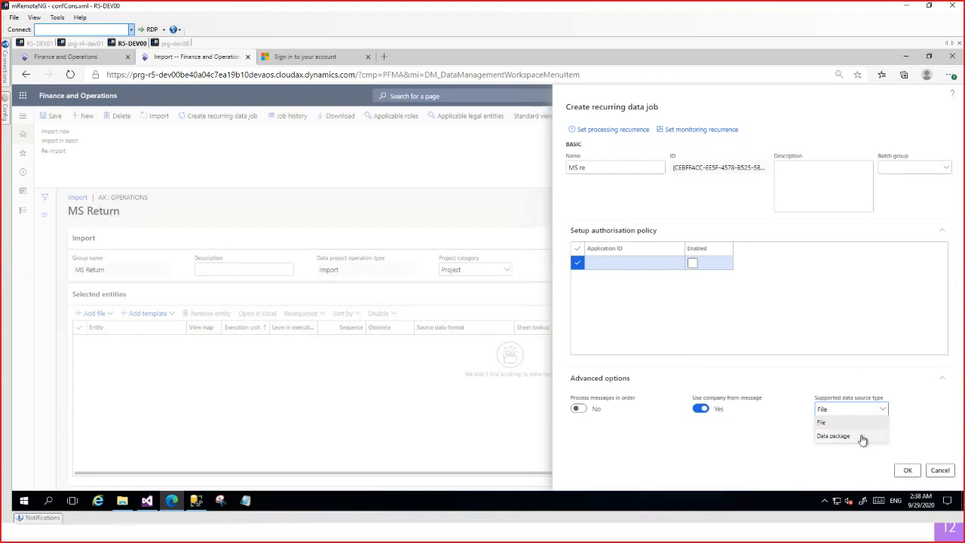
left_click(866, 442)
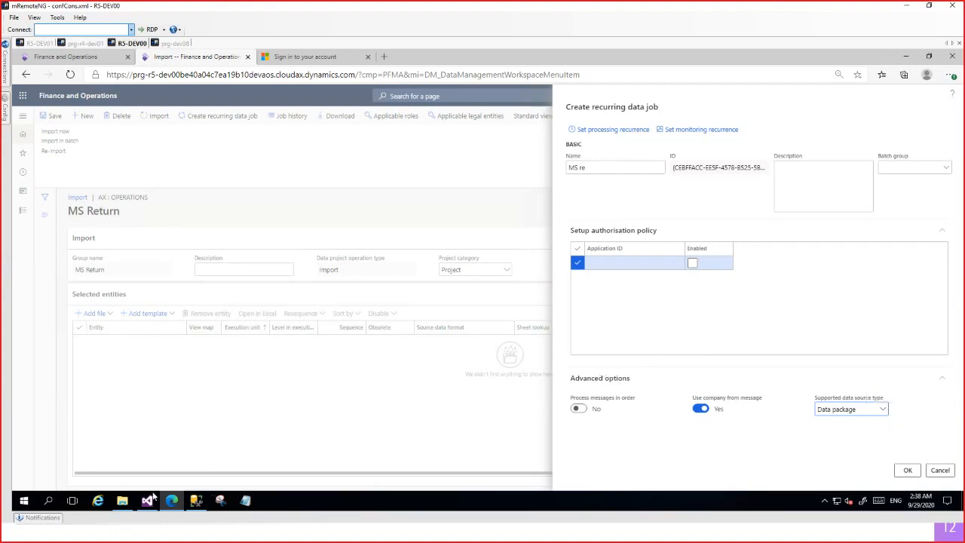
Reopen the downloaded data package beside the recurring job form to point out its Manifest file, and hide the folder window again.
left_click(122, 500)
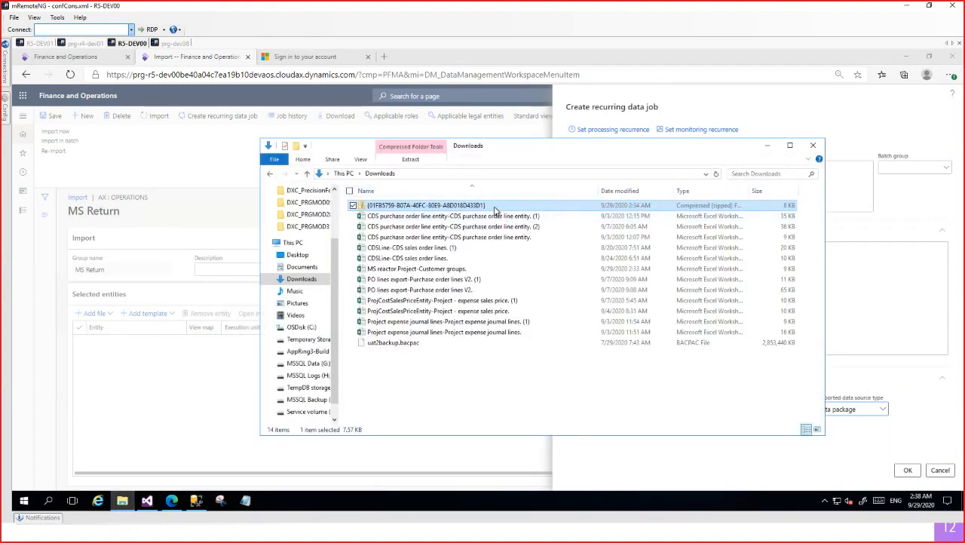
double_click(498, 208)
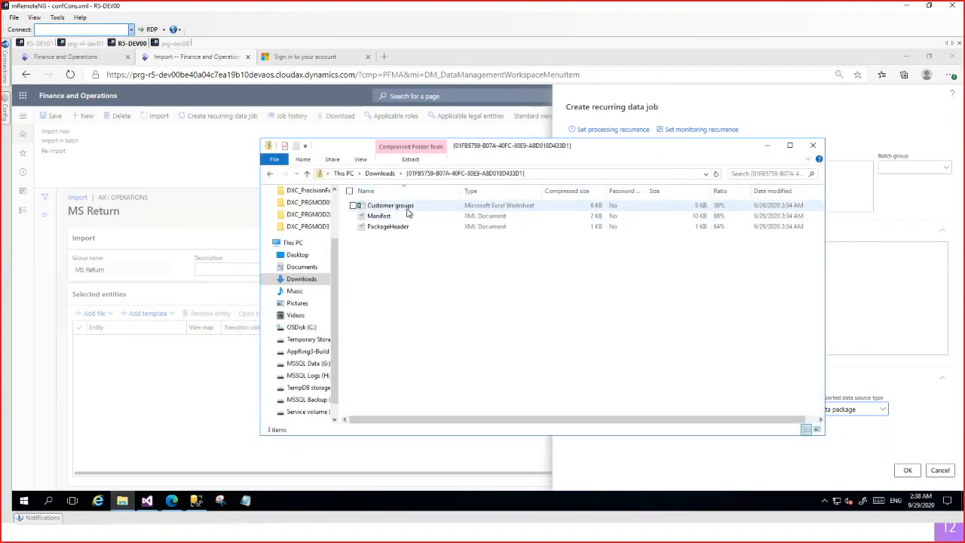
left_click_drag(594, 155, 328, 162)
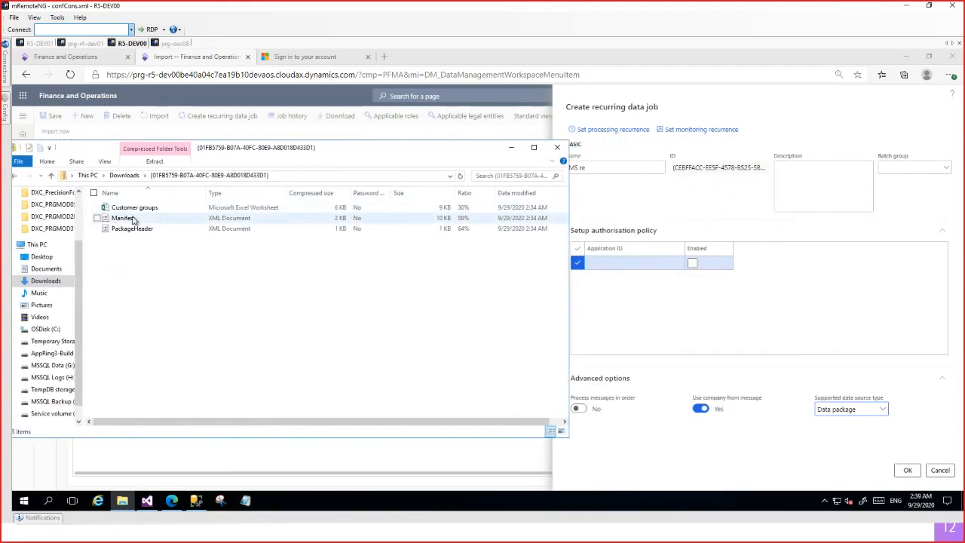
left_click(134, 219)
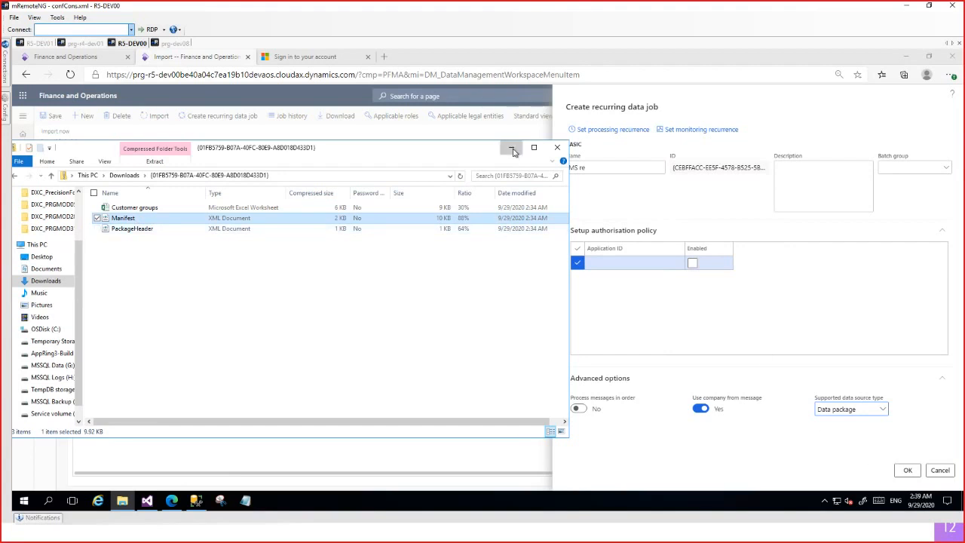
left_click(512, 148)
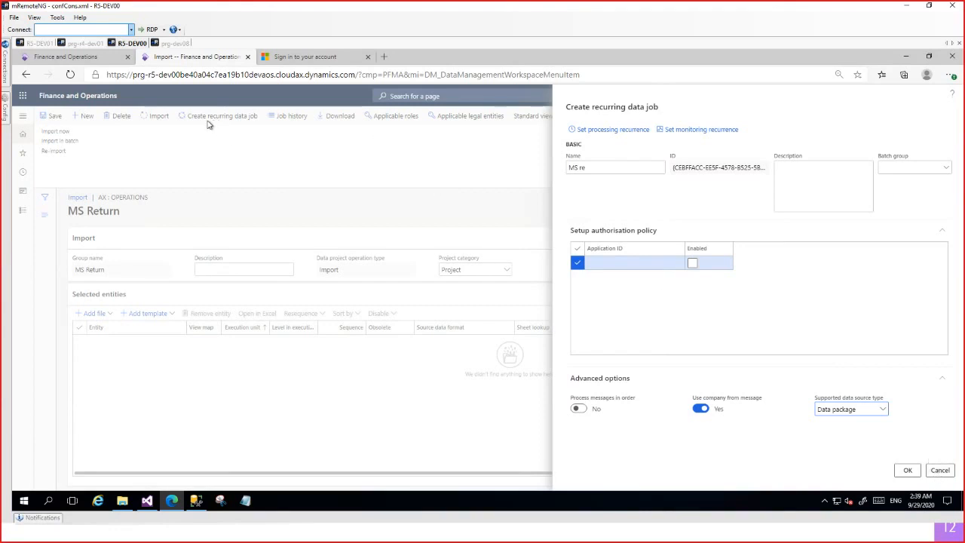
Cancel the recurring data job setup and confirm deleting its record.
left_click(940, 470)
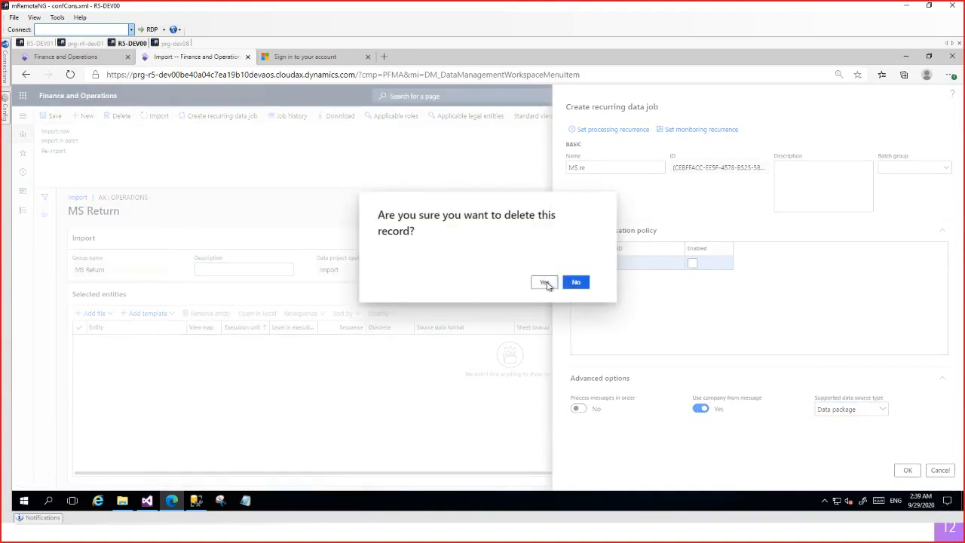
left_click(554, 284)
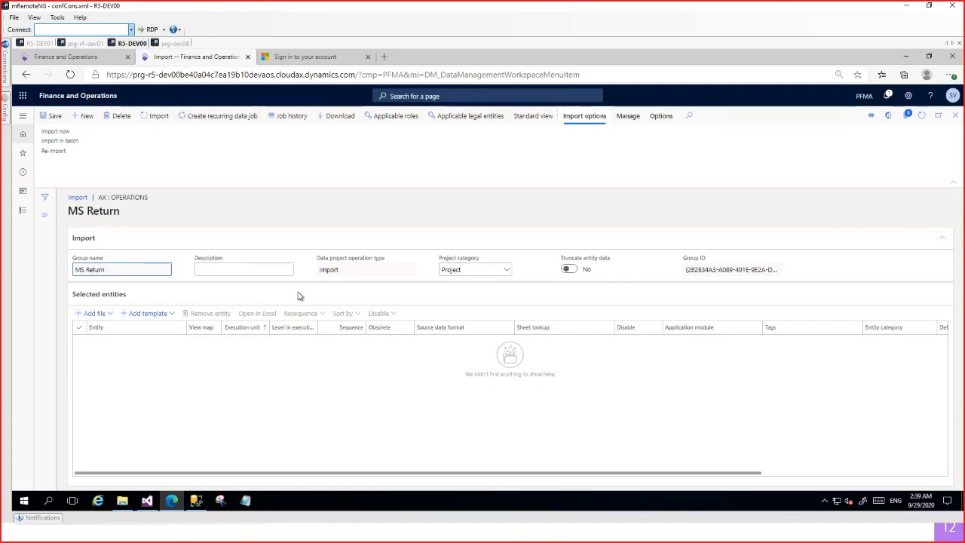
left_click(556, 532)
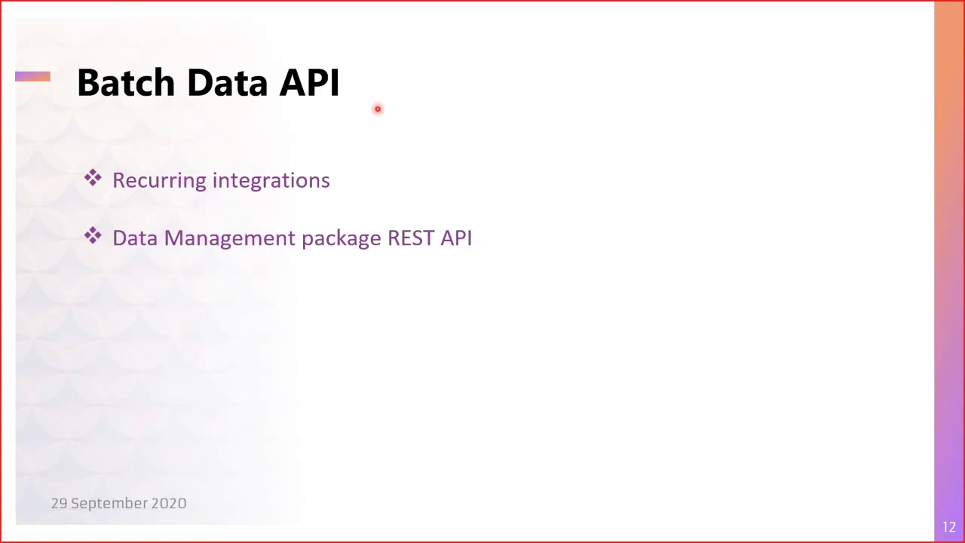
key("Right")
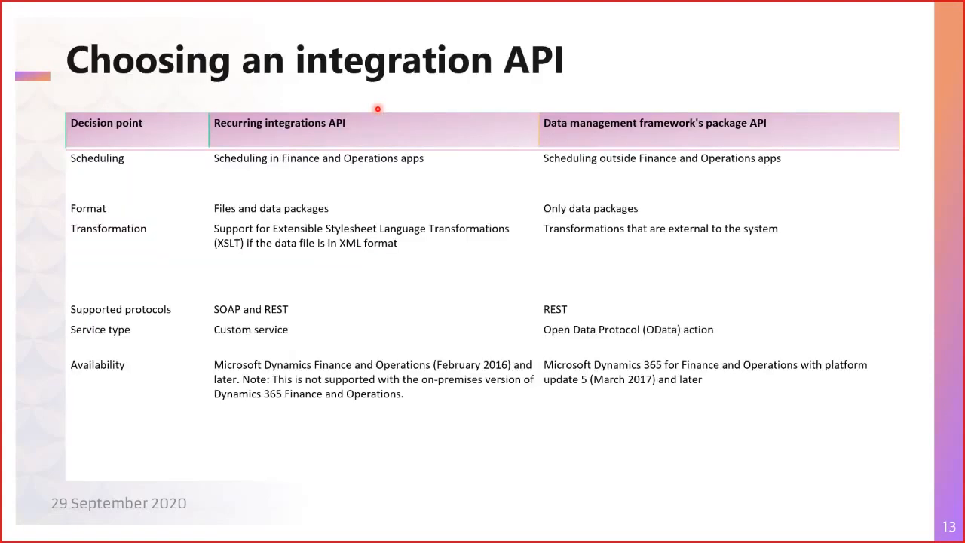